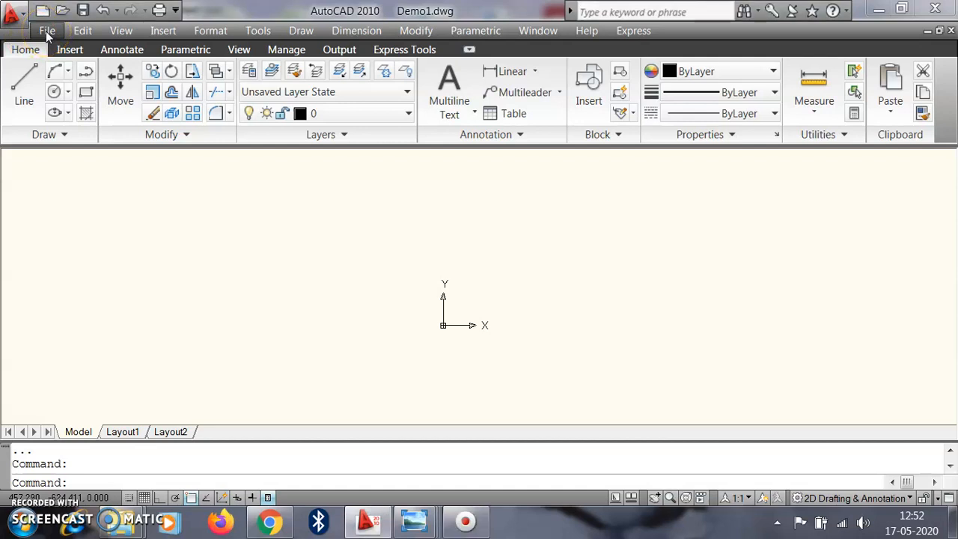
Step: Save the drawing to the Desktop as Demo1.dwg, replacing the existing file
click(46, 29)
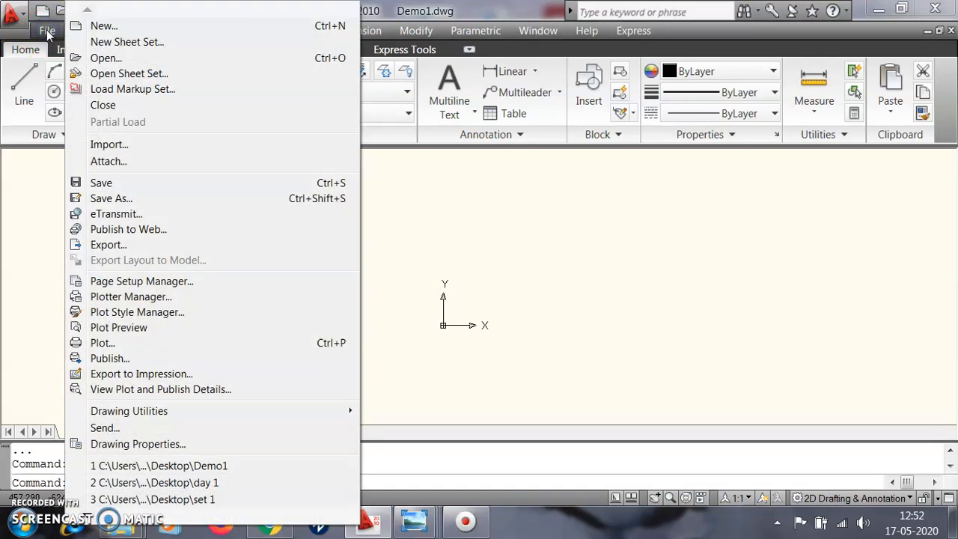
click(127, 199)
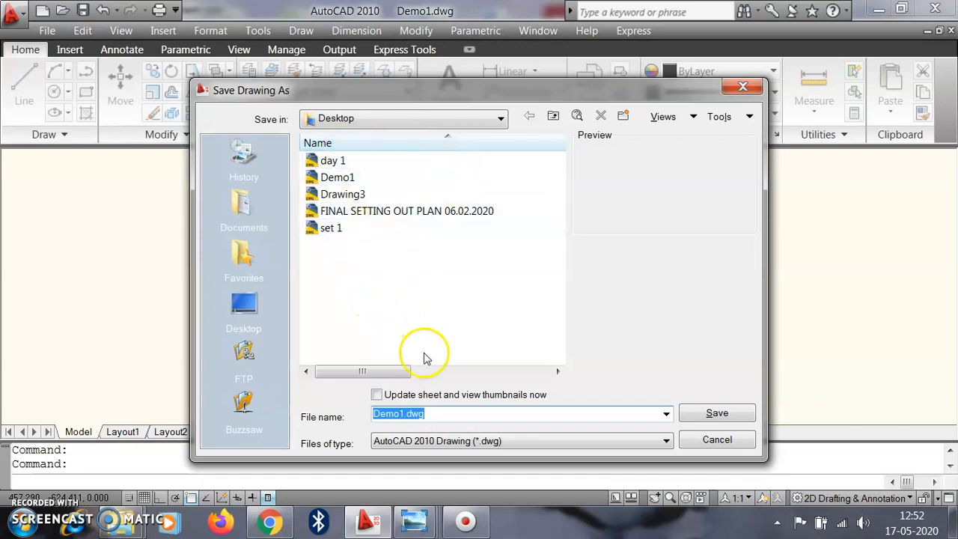
click(398, 414)
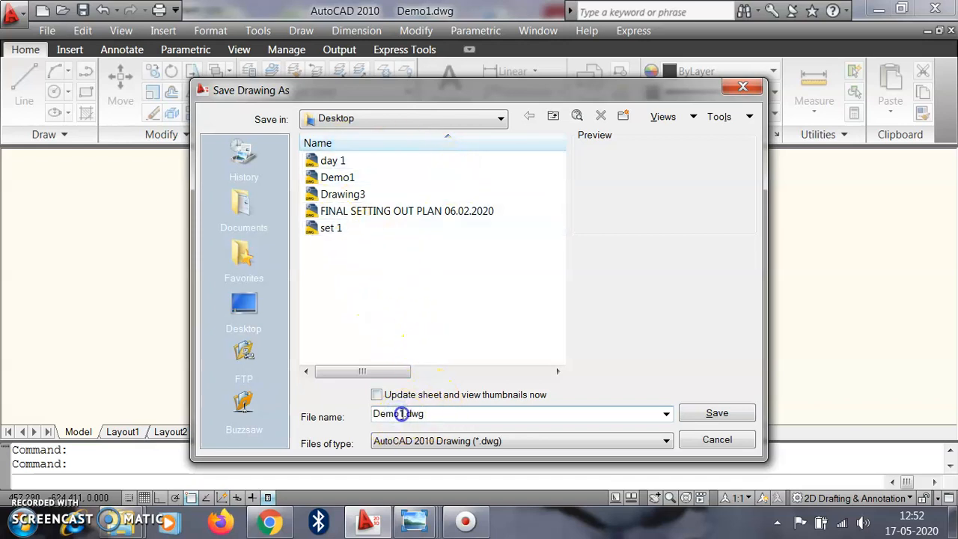
click(718, 415)
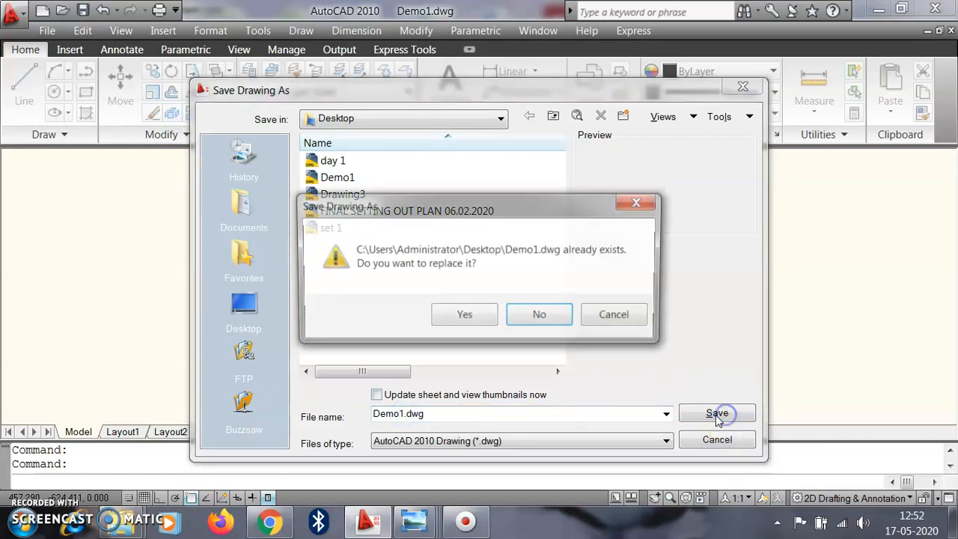
click(464, 315)
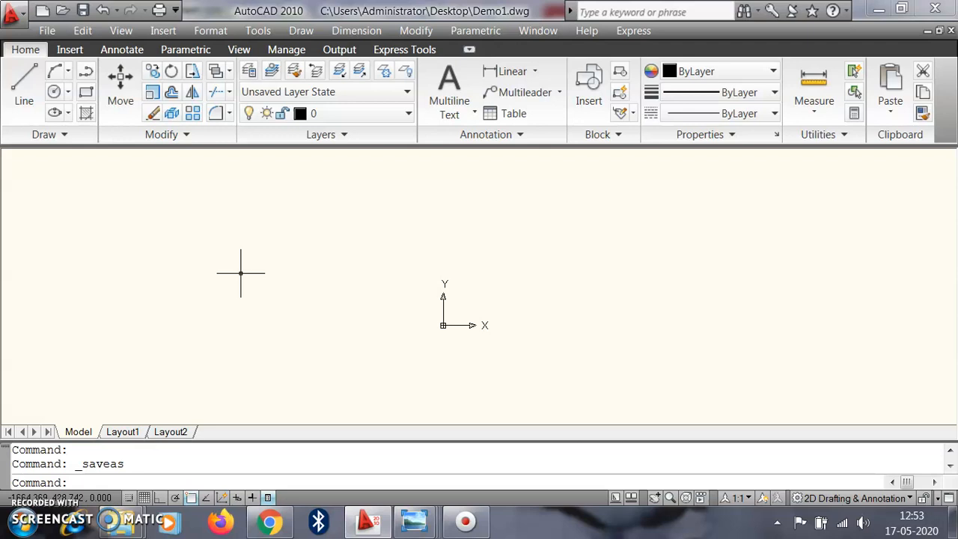
Step: In the drawing units settings, set the lighting units to International and the insertion scale to Meters
scroll(565, 268, up, 2)
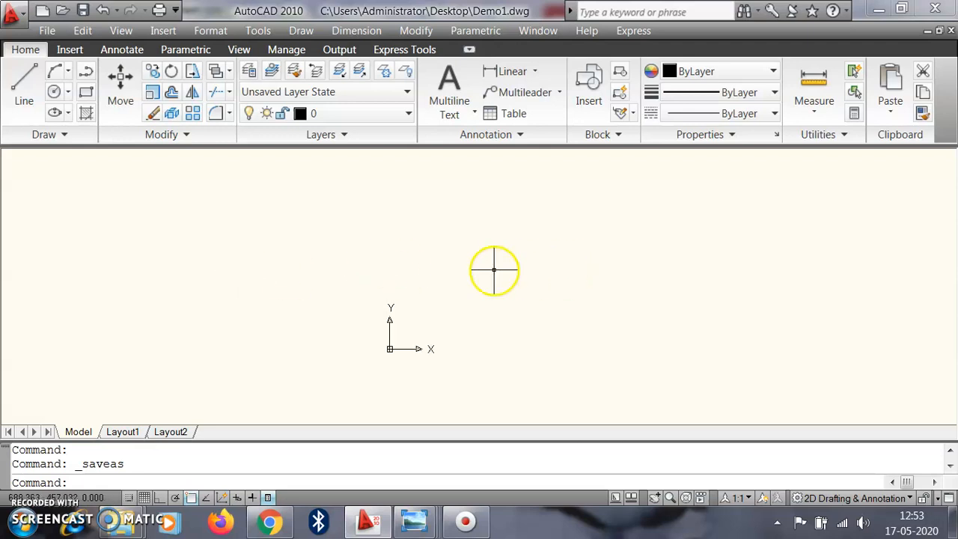
click(210, 32)
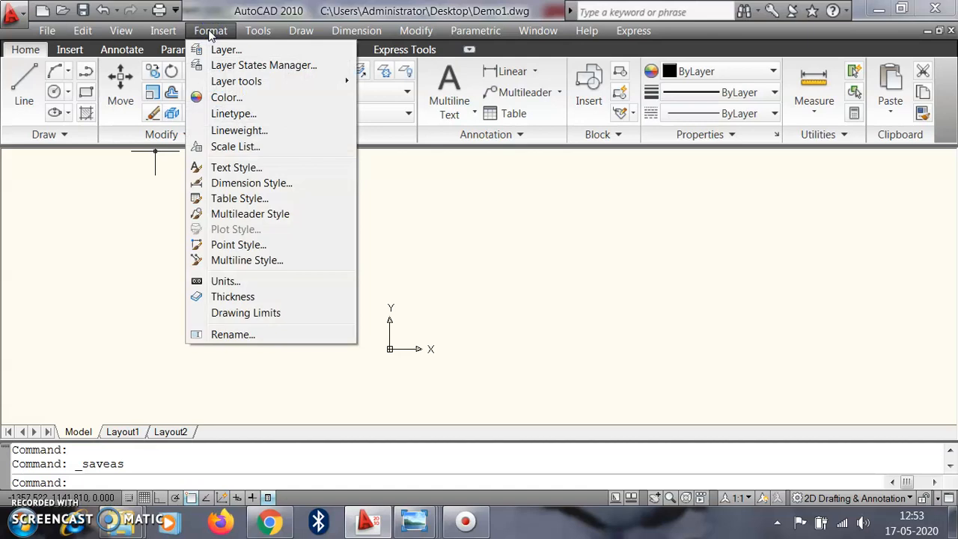
click(227, 282)
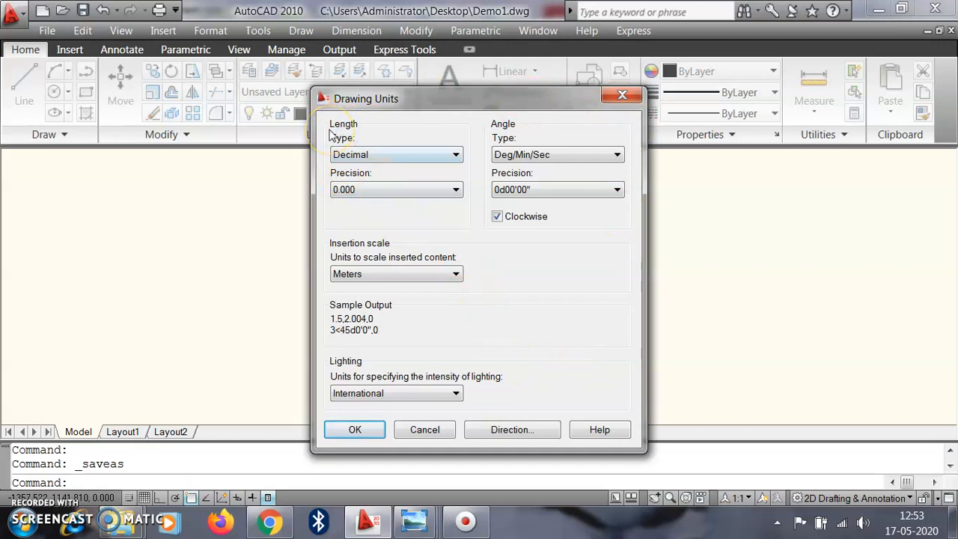
click(436, 395)
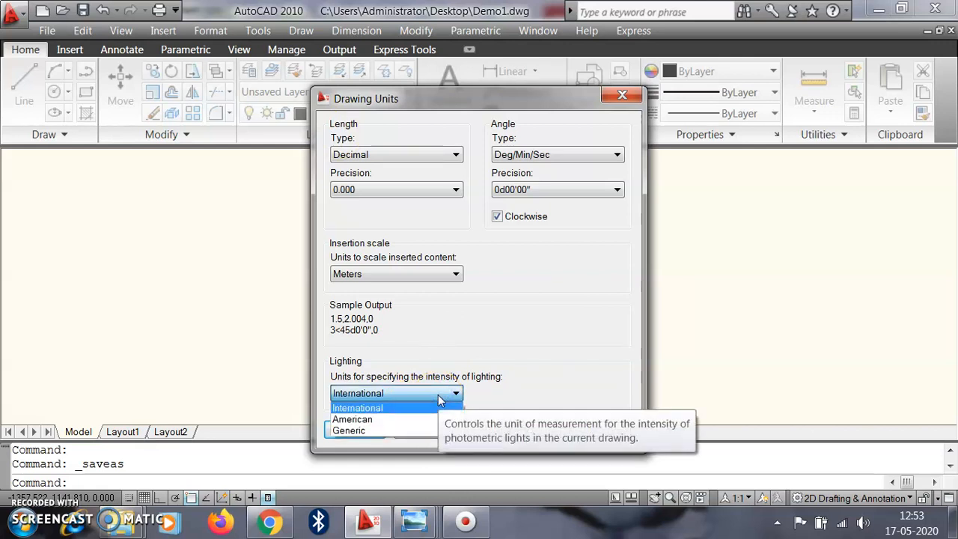
click(390, 409)
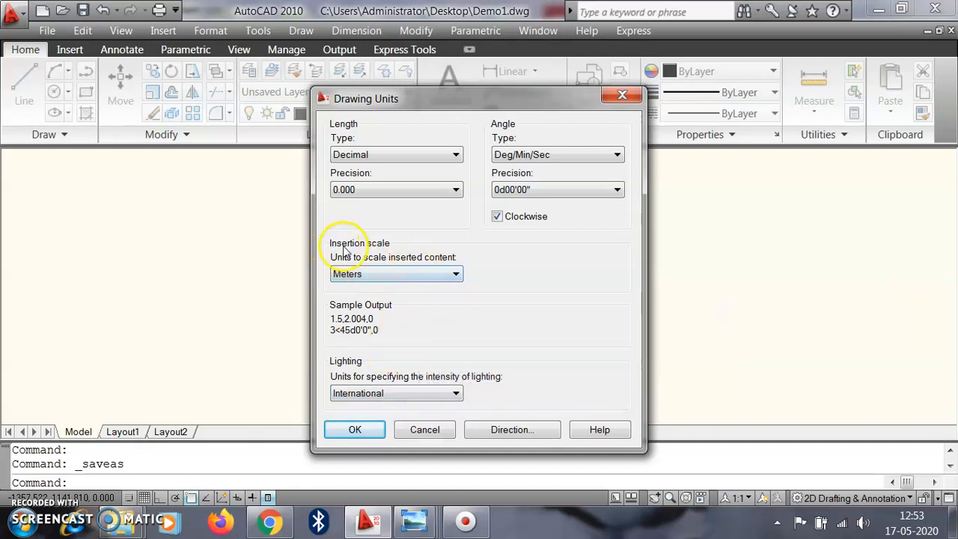
click(377, 274)
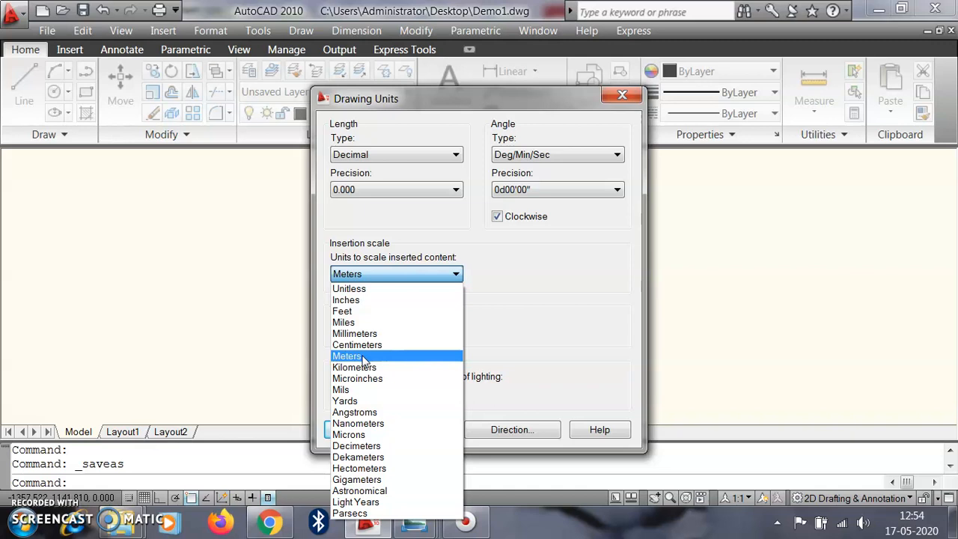
click(363, 358)
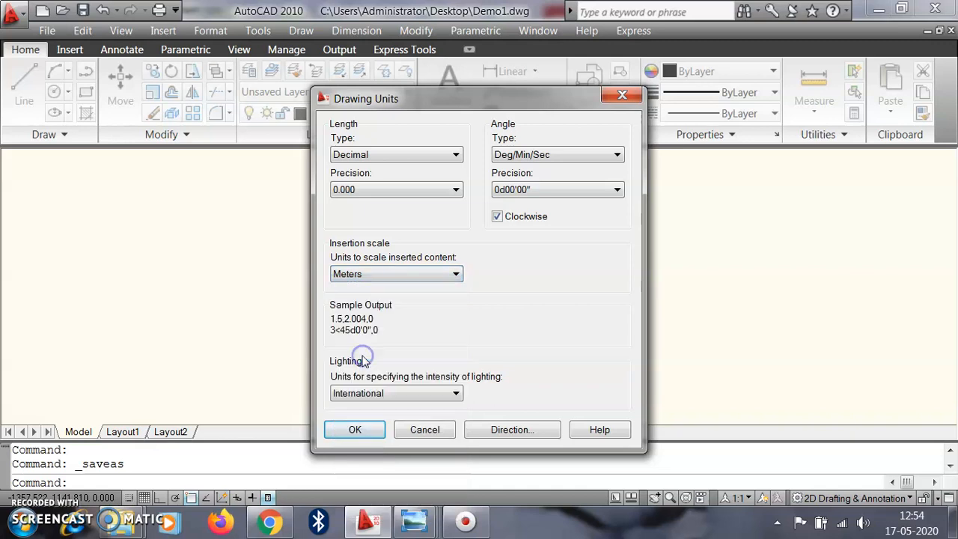
Step: Set the length units to the Decimal type with a precision of 0.000
click(370, 191)
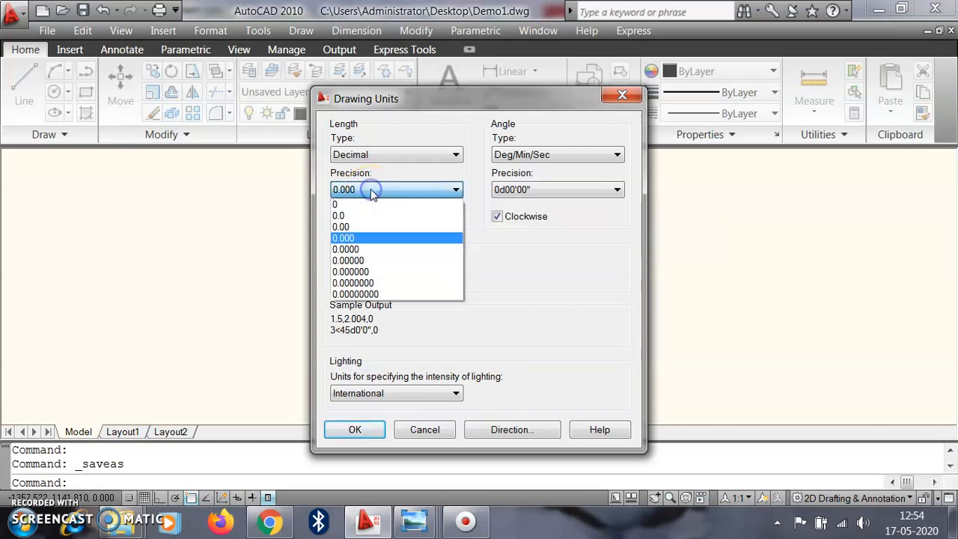
click(351, 238)
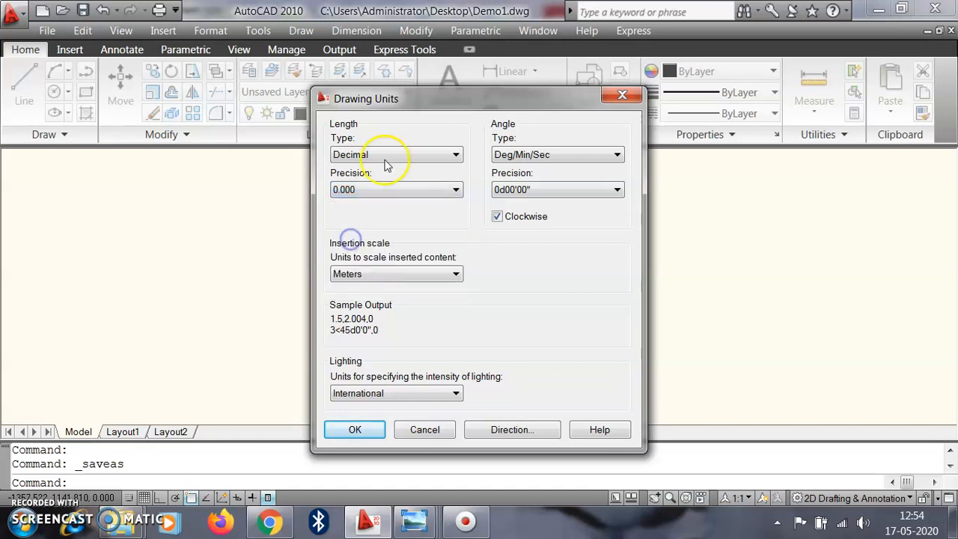
click(392, 155)
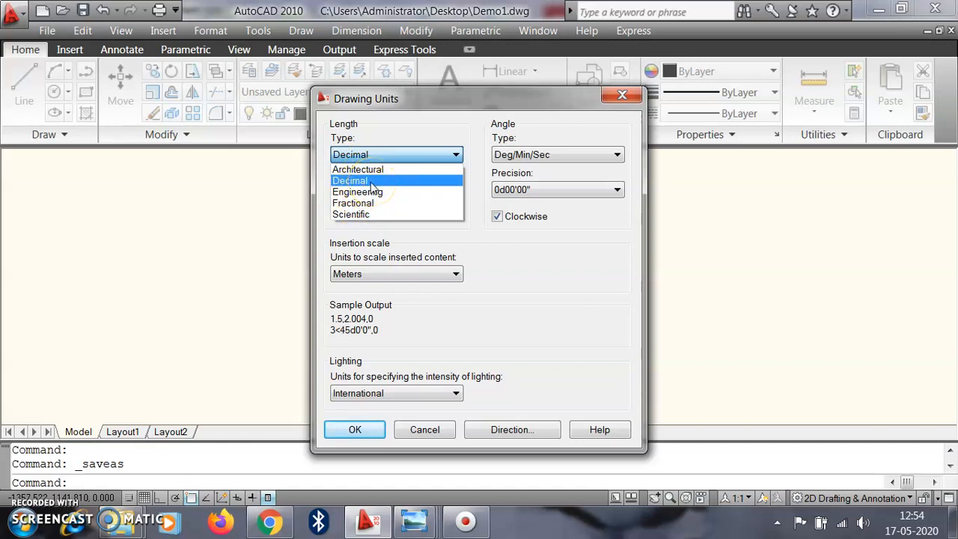
click(372, 181)
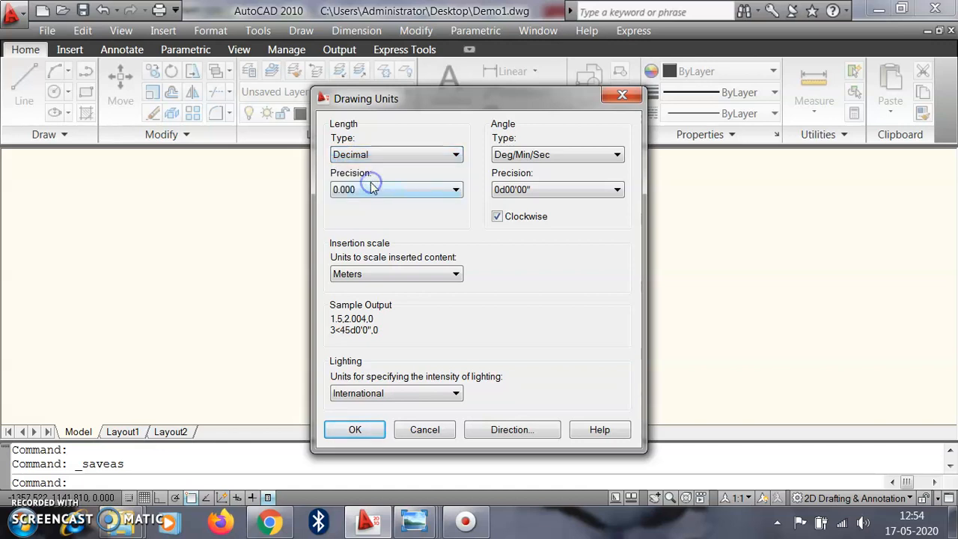
Step: Set the angle type to Deg/Min/Sec with precision 0d00'00" and have angles measured clockwise
click(544, 159)
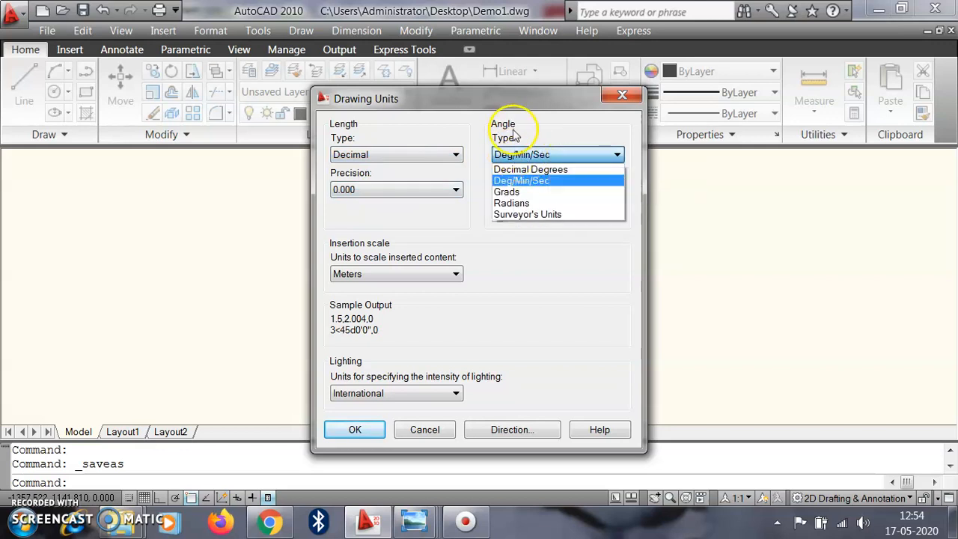
click(528, 182)
click(524, 191)
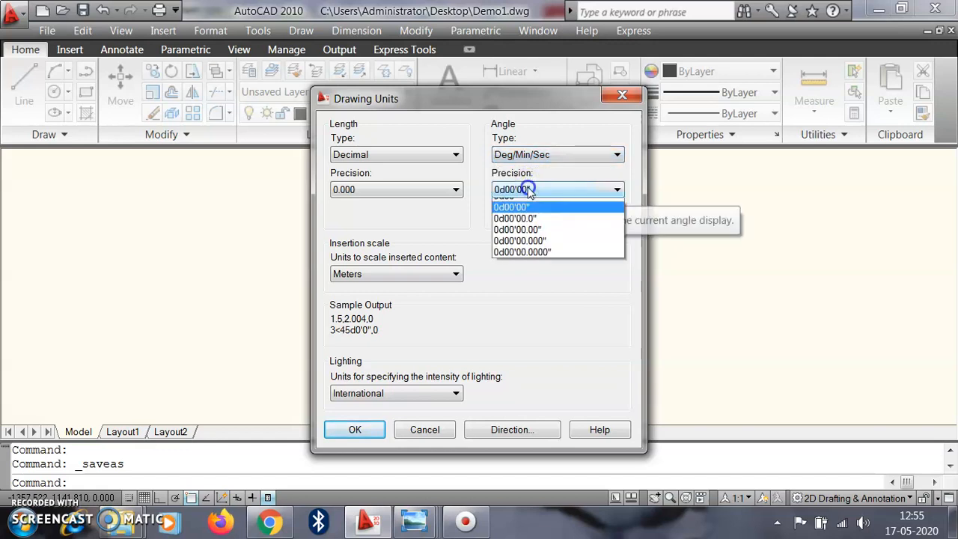
click(524, 203)
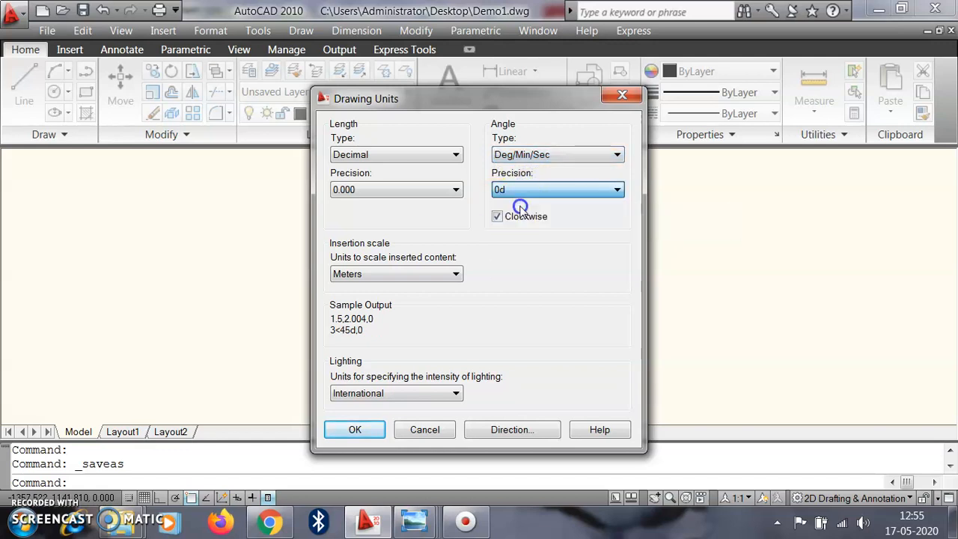
click(524, 192)
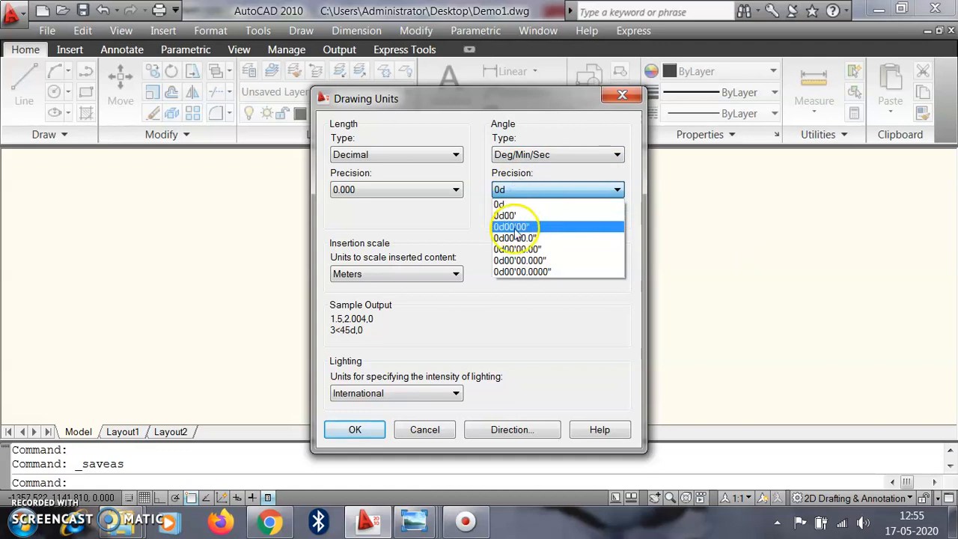
click(512, 228)
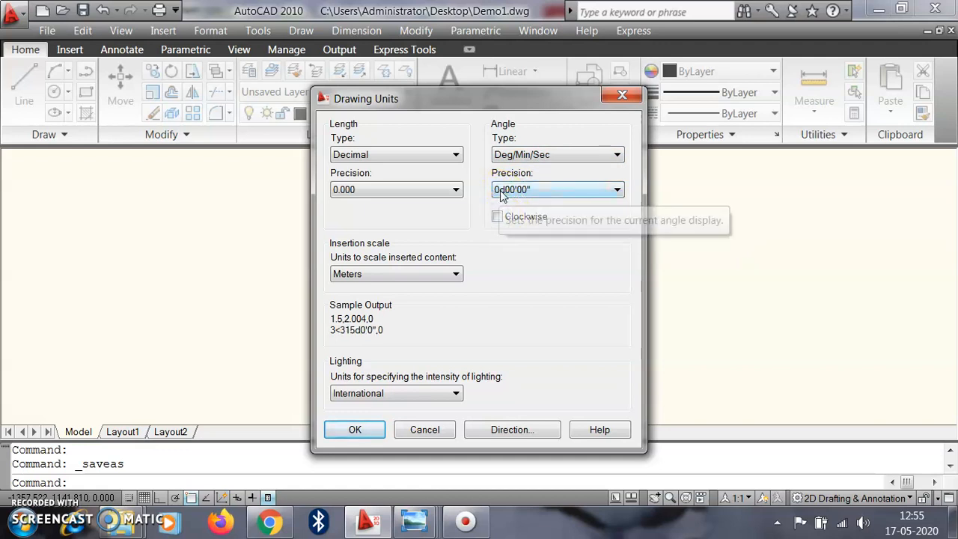
click(501, 193)
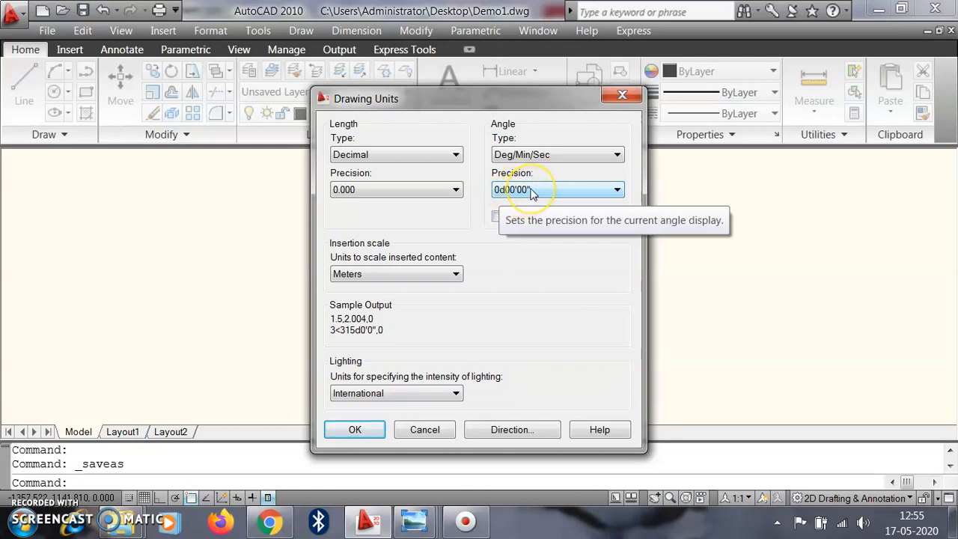
click(497, 218)
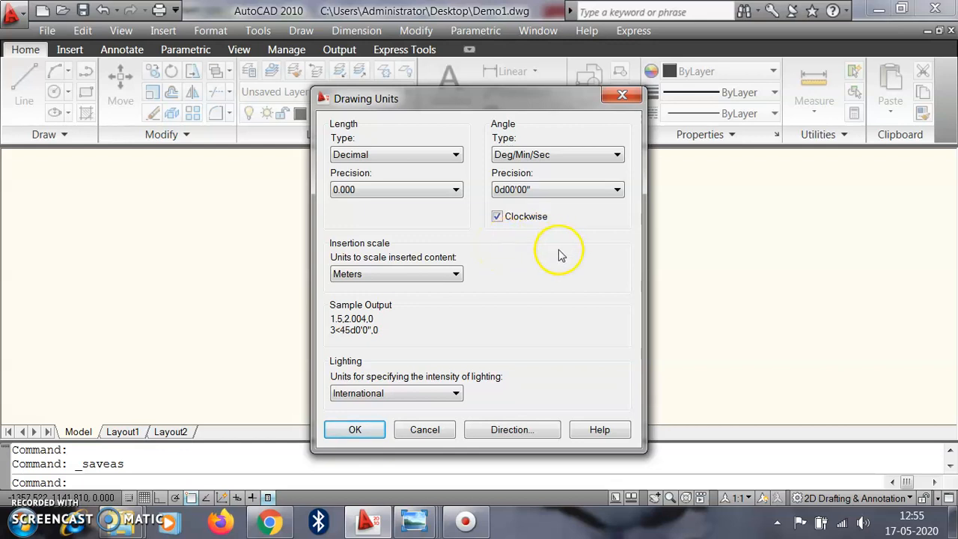
Step: Set the base angle direction to North and apply the drawing units
click(497, 430)
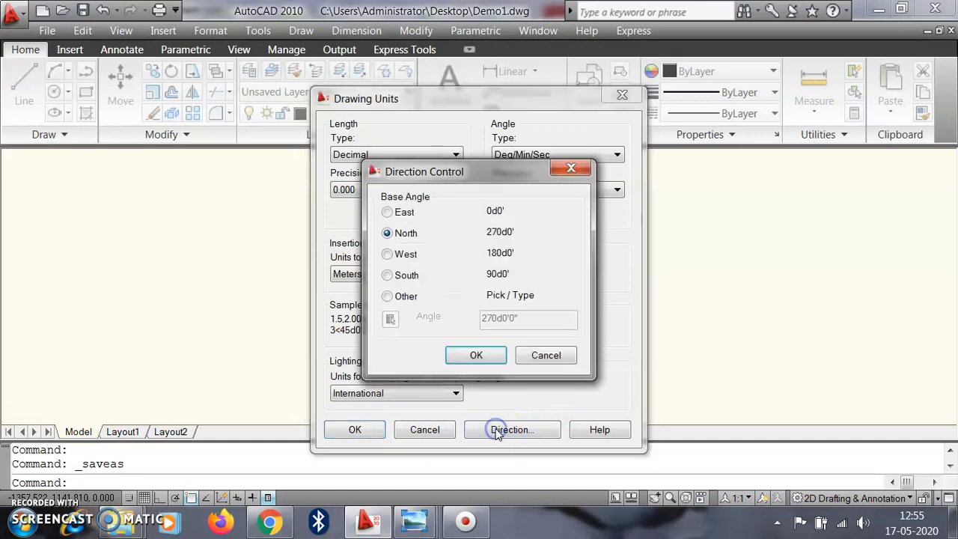
click(386, 213)
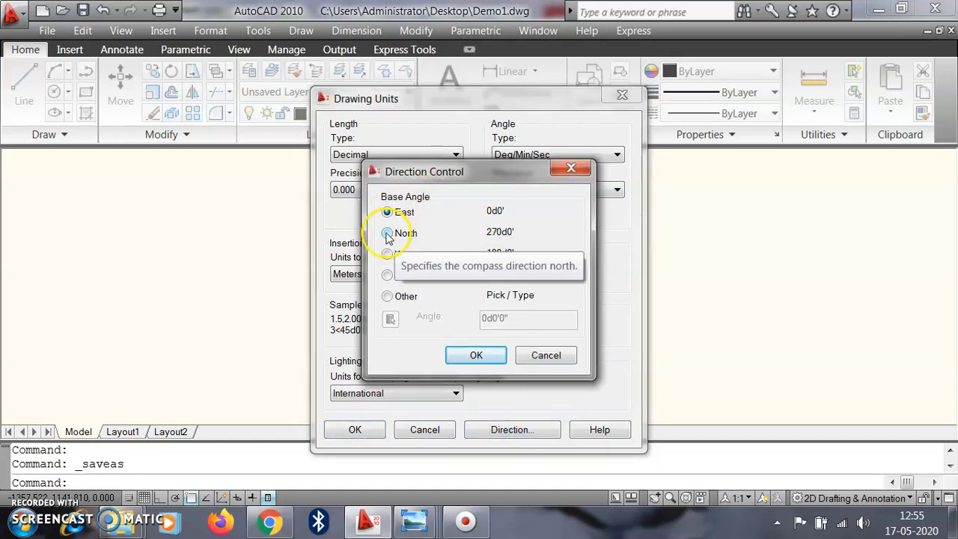
click(387, 234)
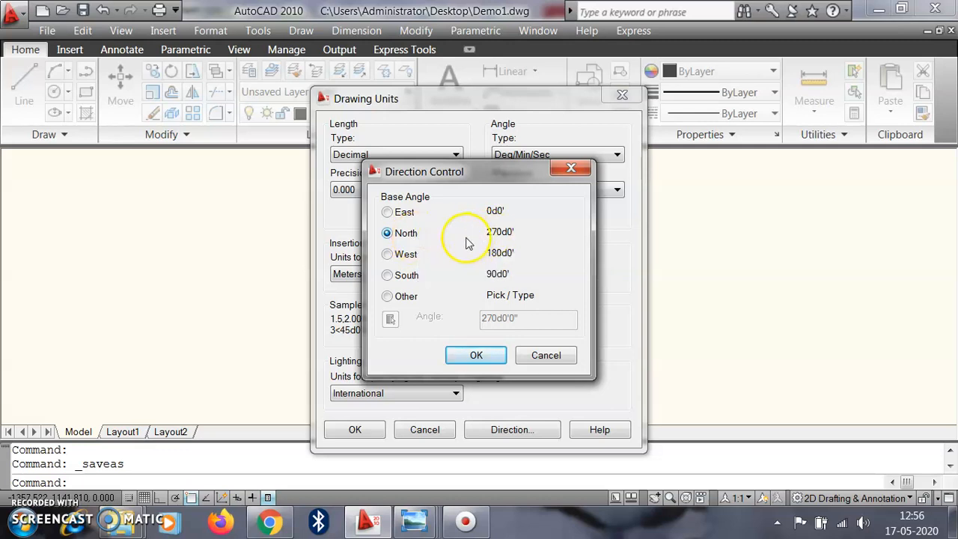
click(462, 353)
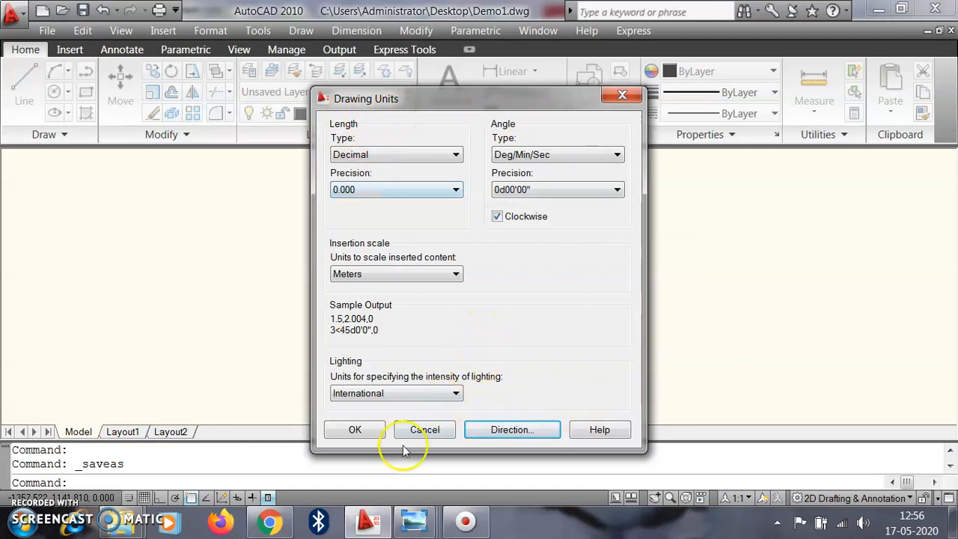
click(354, 431)
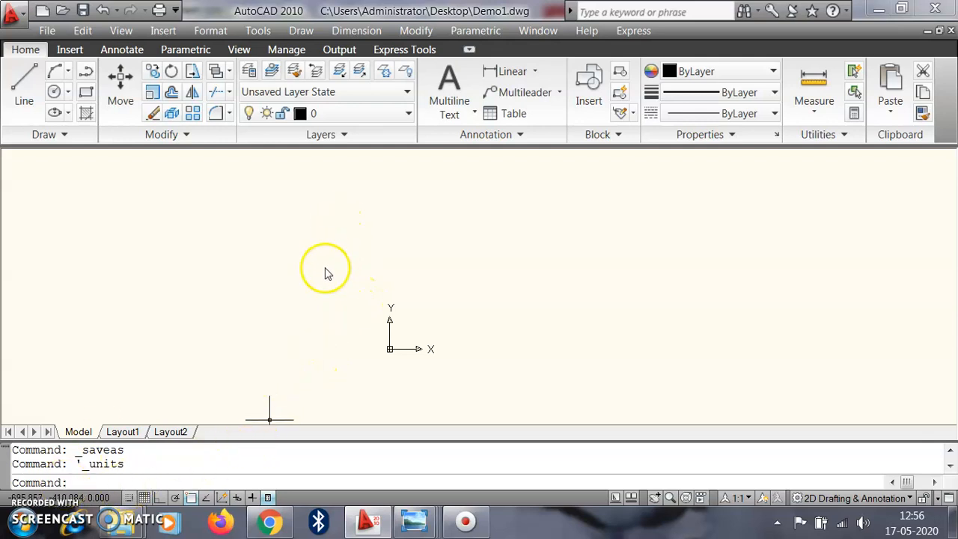
scroll(449, 316, up, 3)
scroll(428, 333, up, 3)
scroll(352, 342, up, 3)
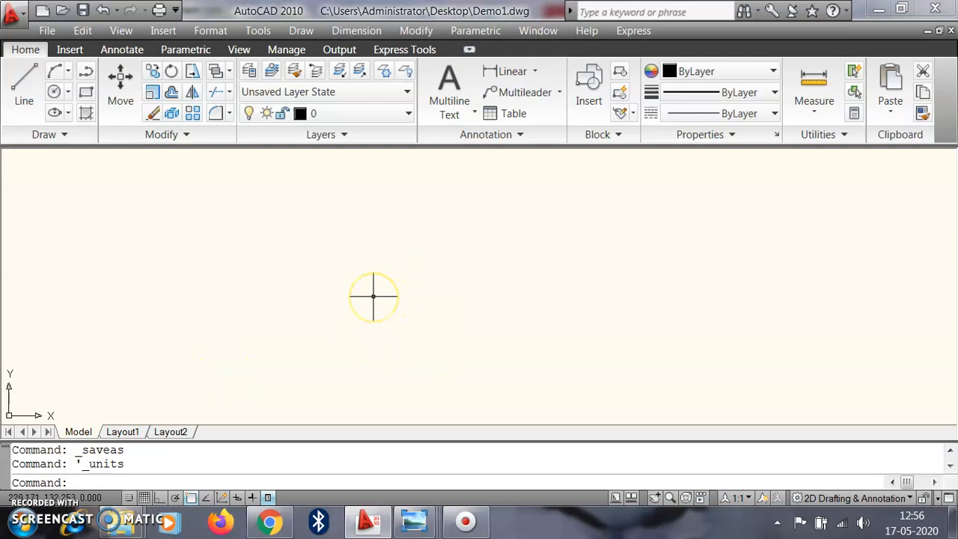
scroll(372, 297, down, 1)
scroll(351, 318, up, 3)
scroll(333, 311, down, 3)
scroll(297, 346, up, 3)
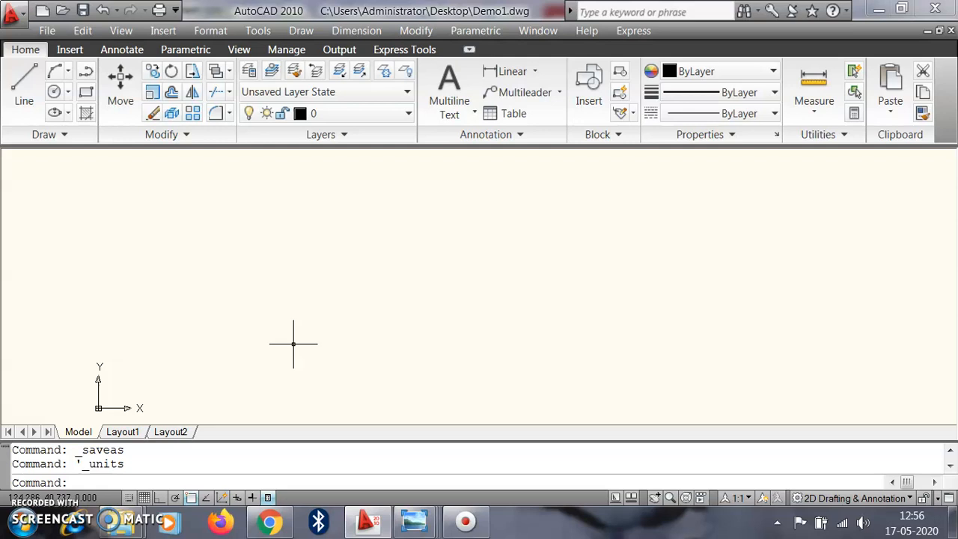
click(320, 309)
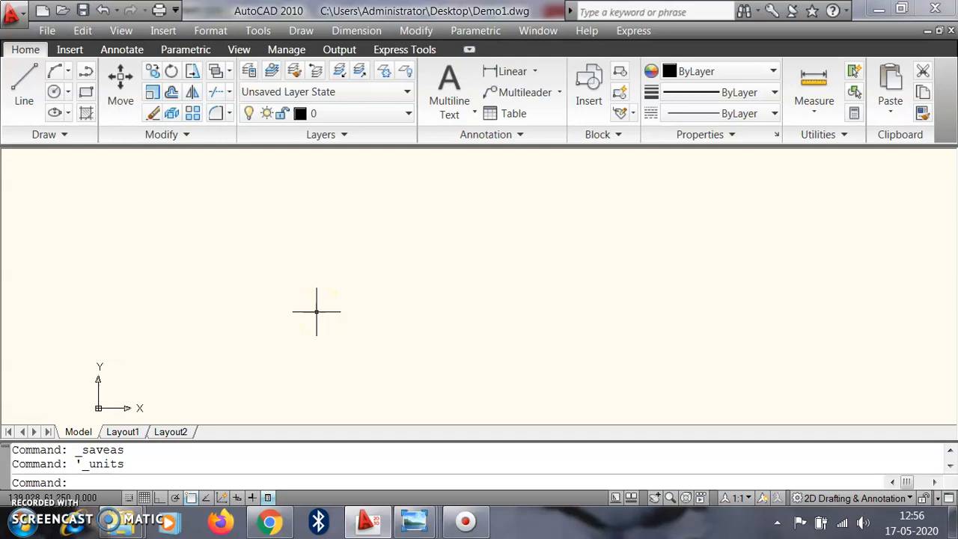
Step: Start resetting the model space limits and set the lower left corner to 0,0
click(127, 483)
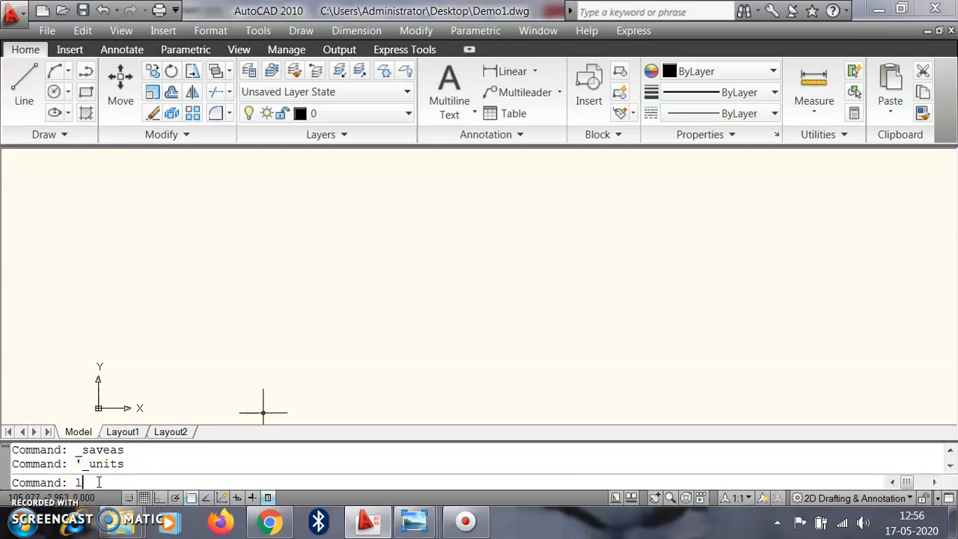
text(imit)
key(Return)
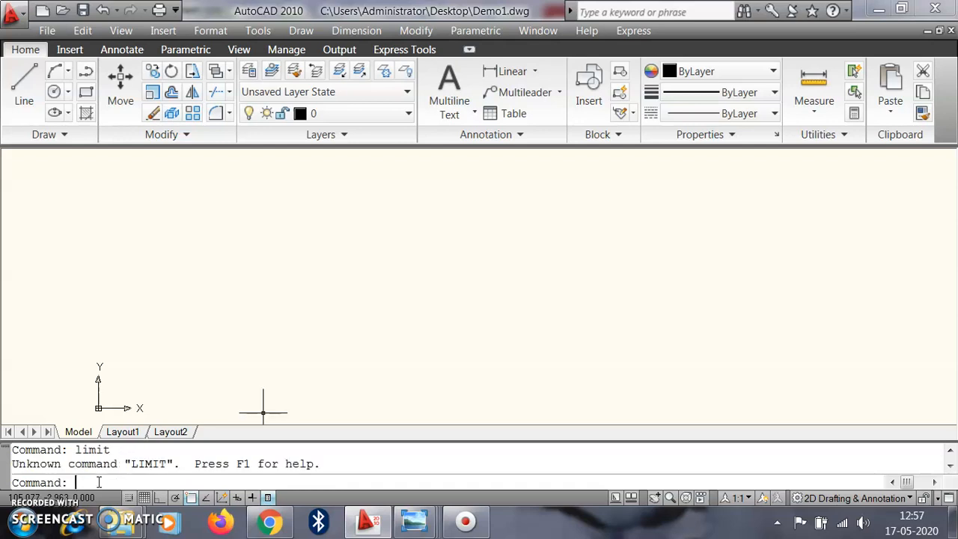
text(limits)
key(Return)
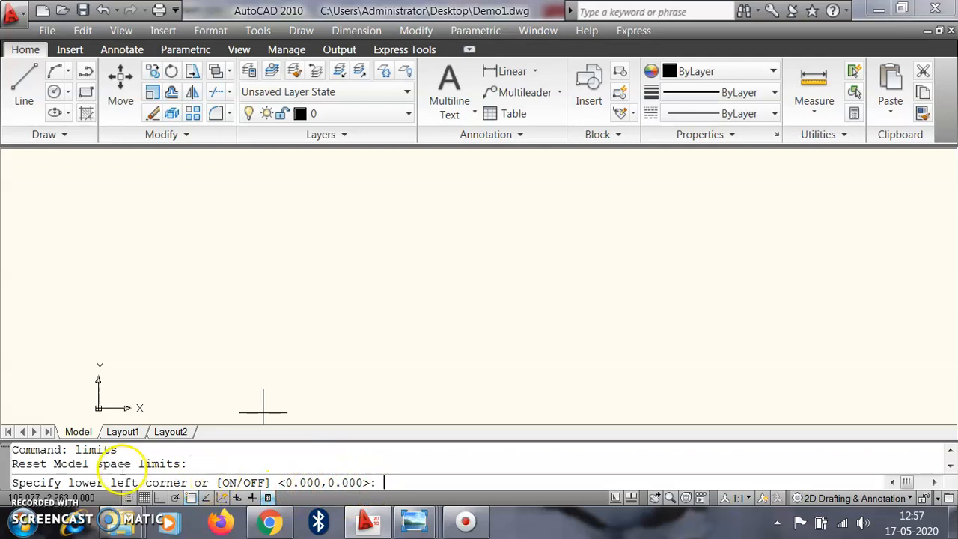
scroll(96, 414, up, 4)
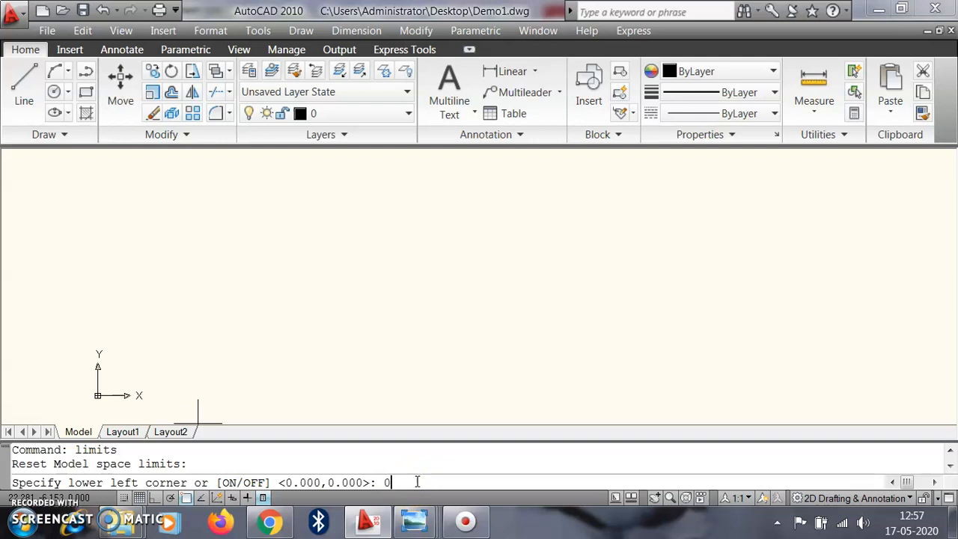
text(0)
key(Return)
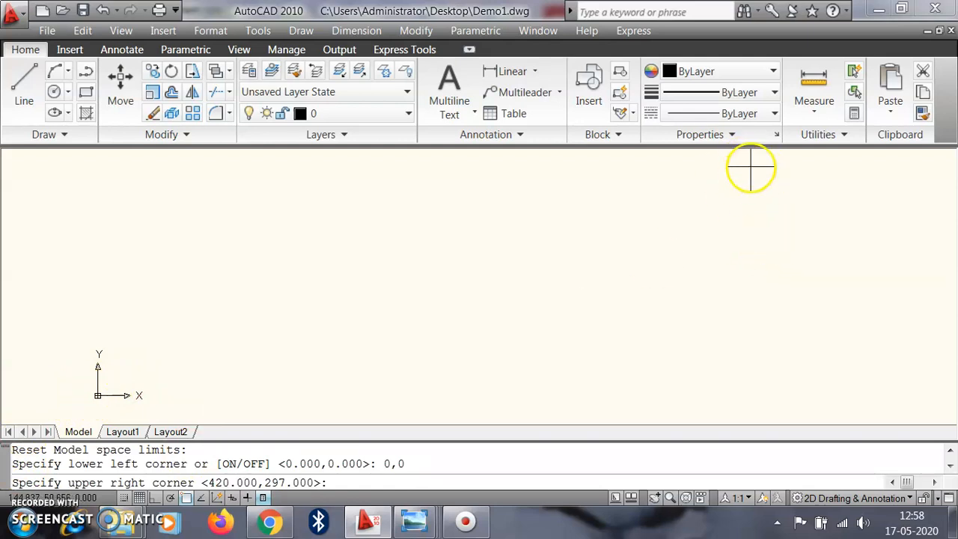
Step: Set the upper right corner of the drawing limits to 400,300
click(365, 482)
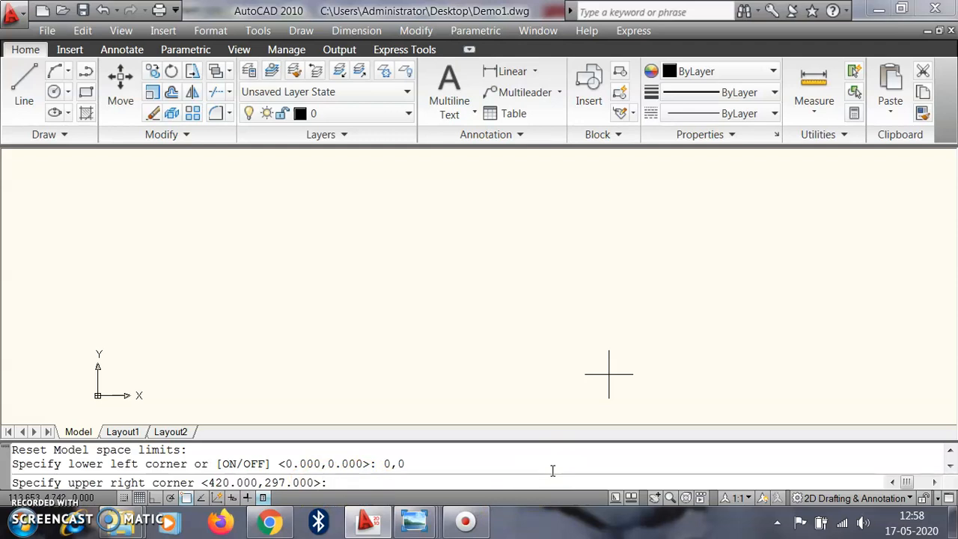
text(4000)
key(BackSpace)
text(300)
key(Return)
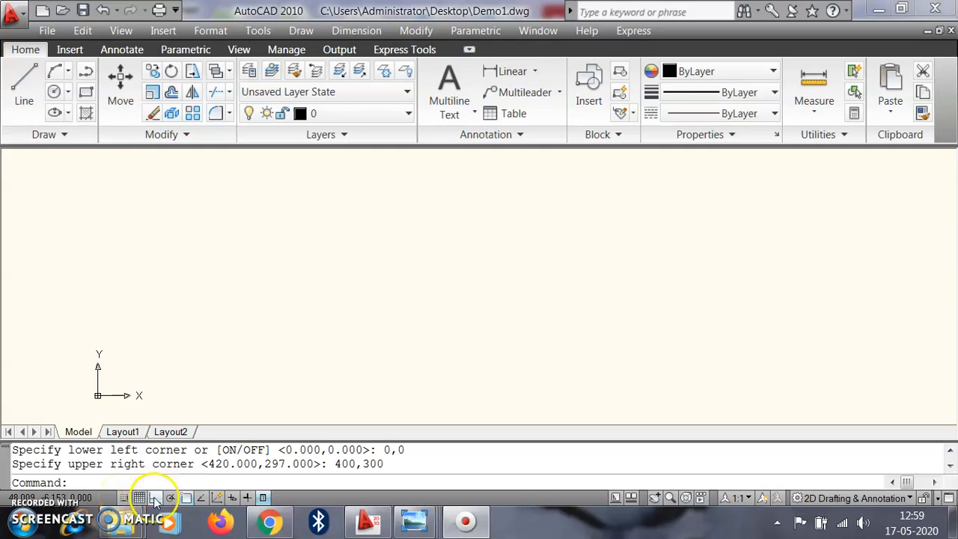
click(194, 498)
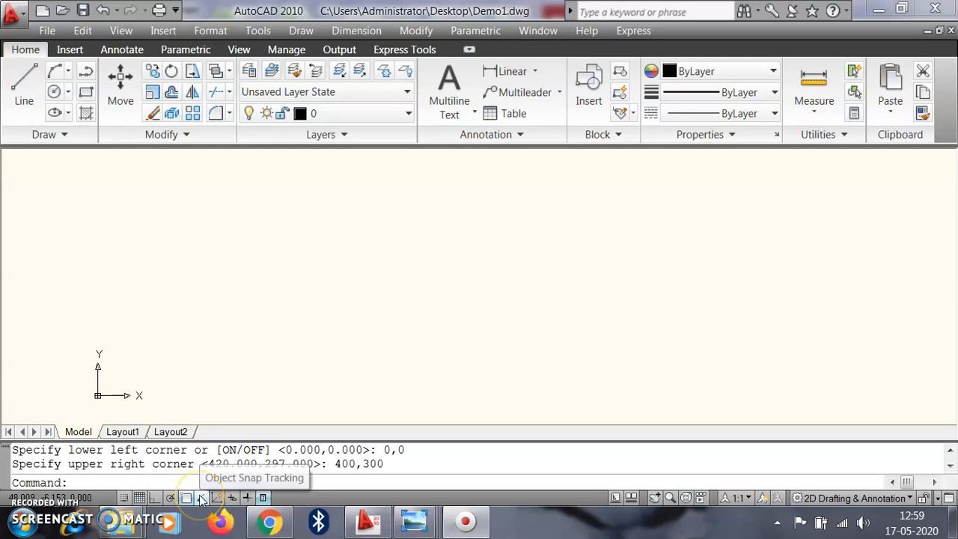
click(202, 499)
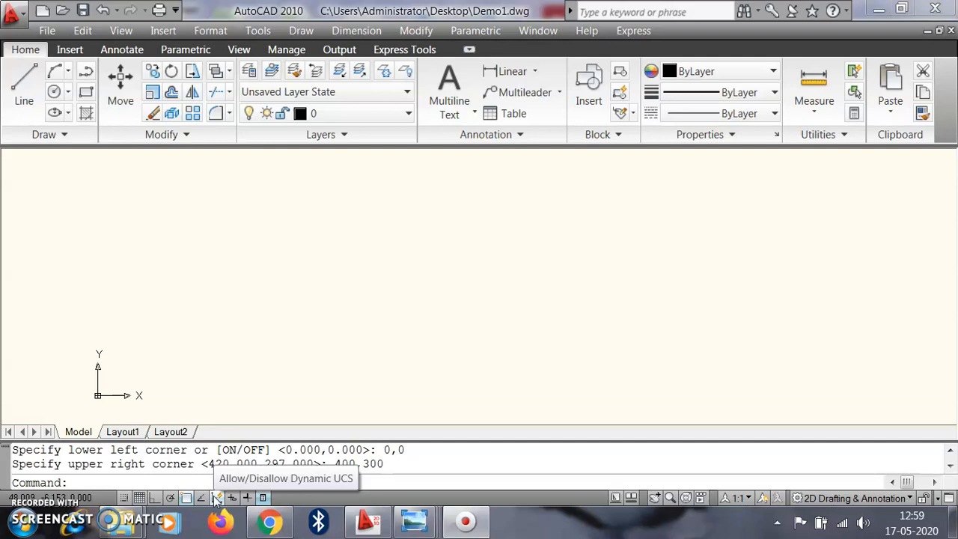
click(215, 499)
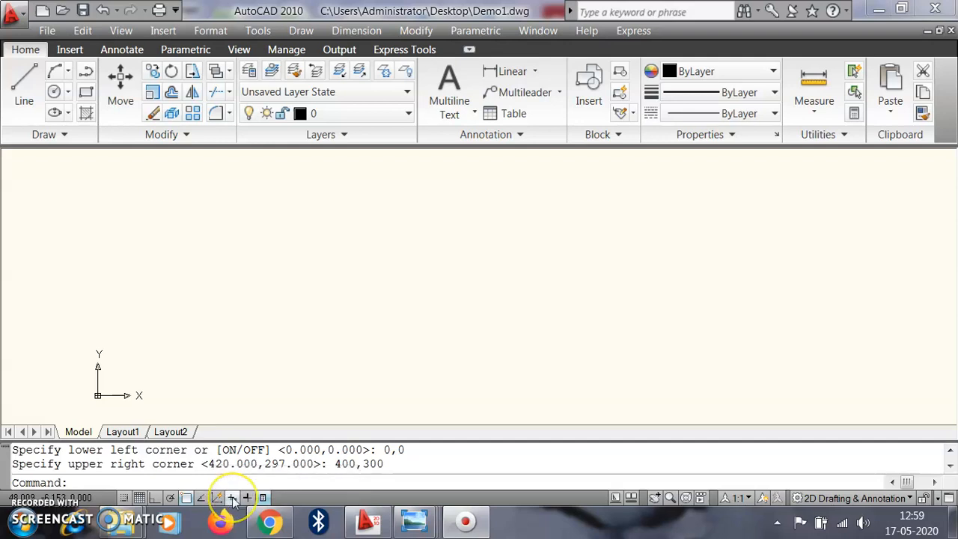
click(233, 499)
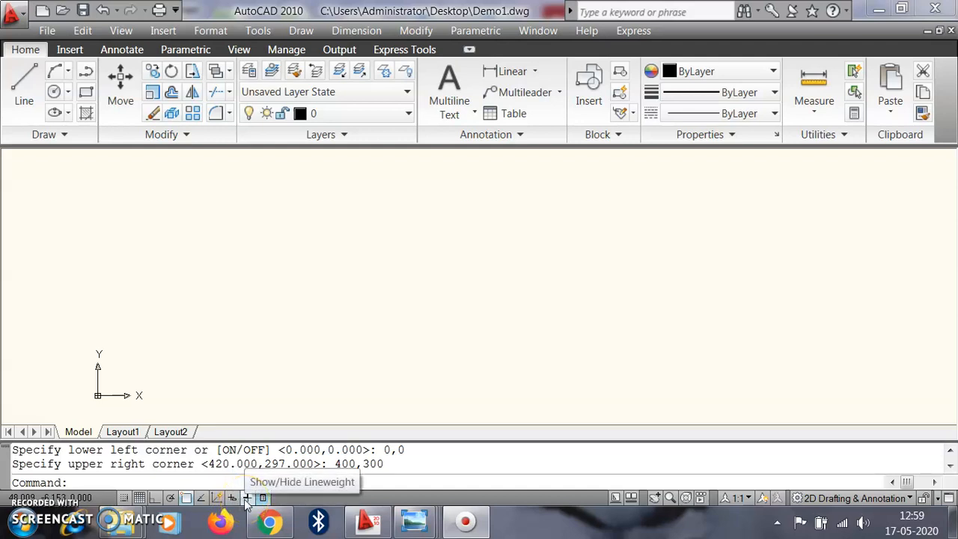
click(263, 499)
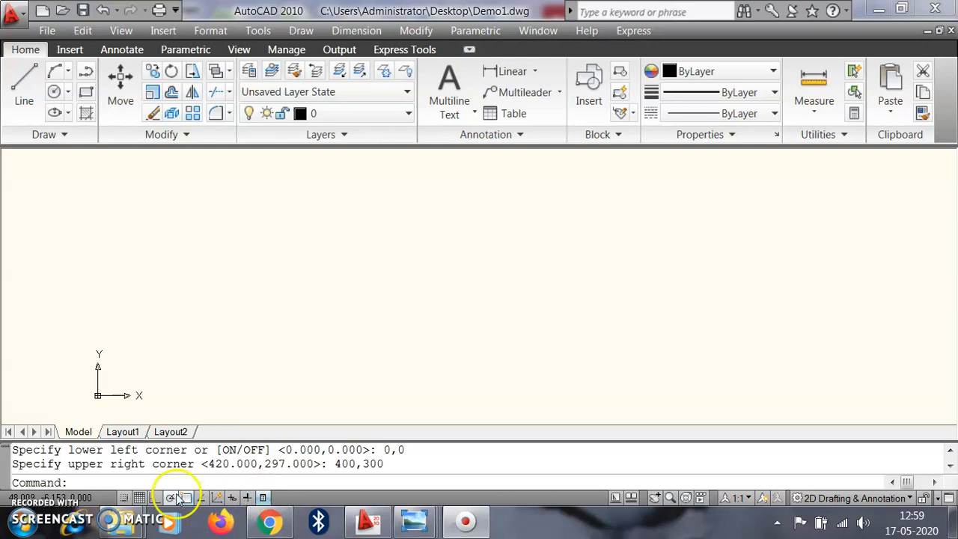
click(217, 498)
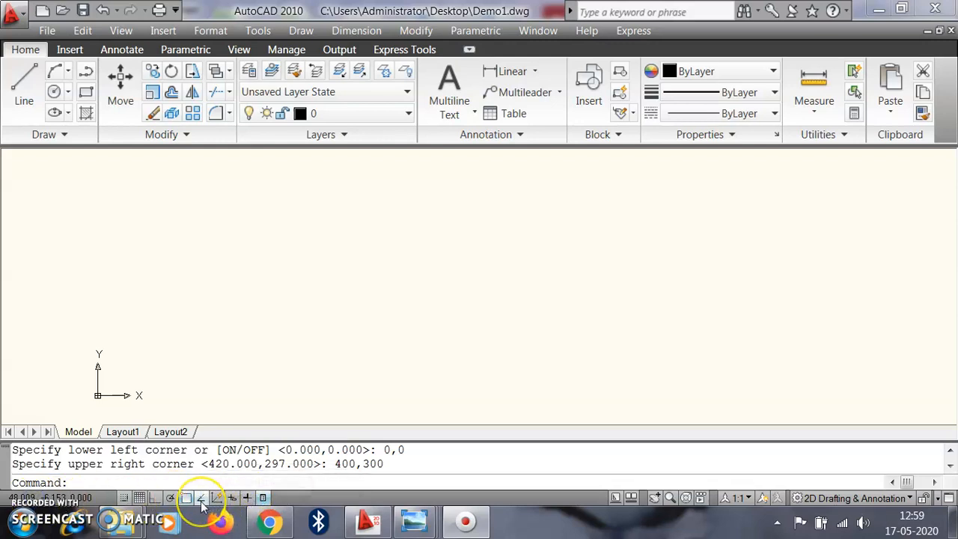
click(217, 500)
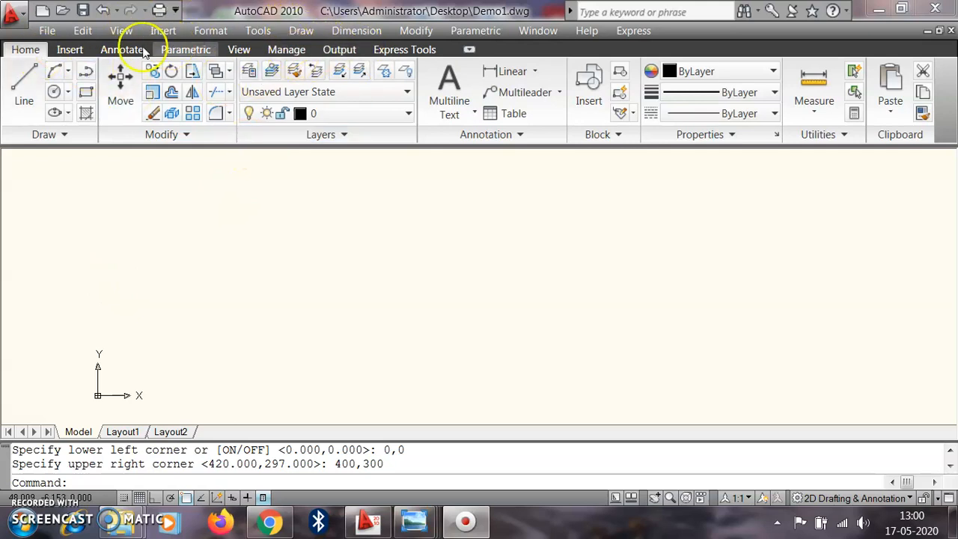
click(302, 32)
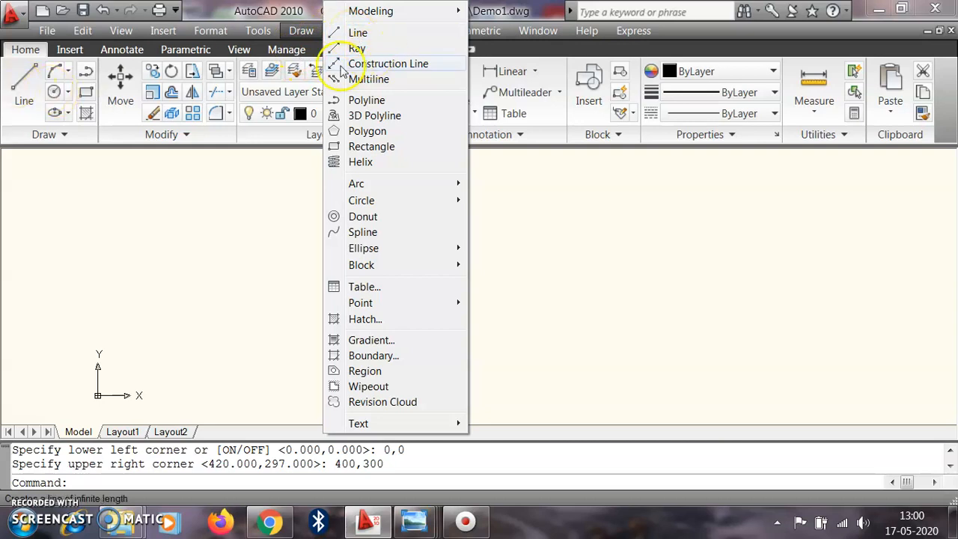
click(122, 172)
click(57, 157)
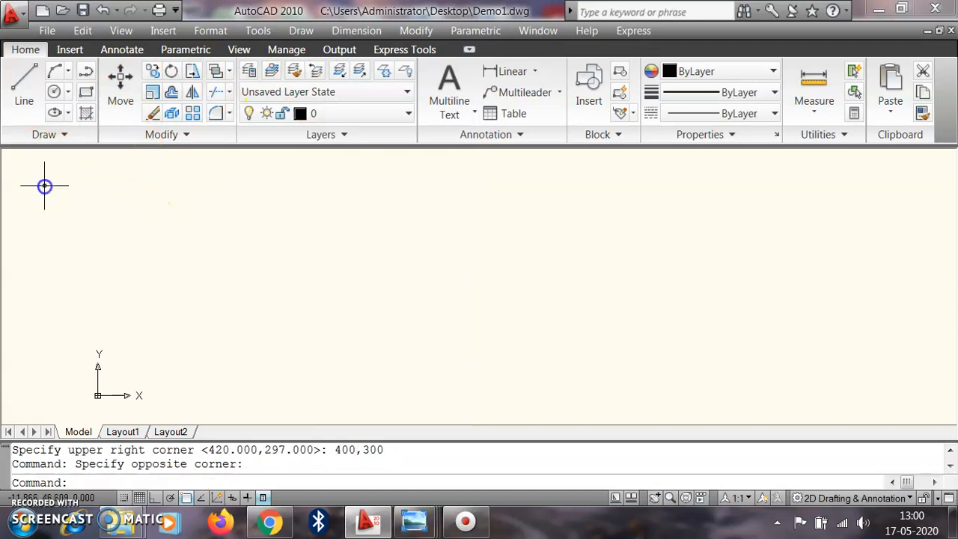
click(11, 96)
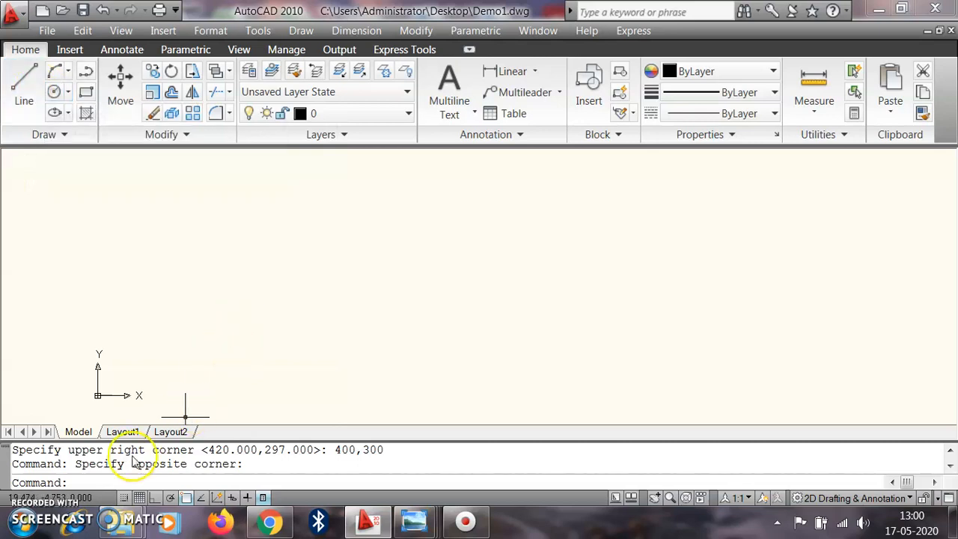
Step: Draw the square's base with the Line command from 0,0 to 10,0
click(95, 482)
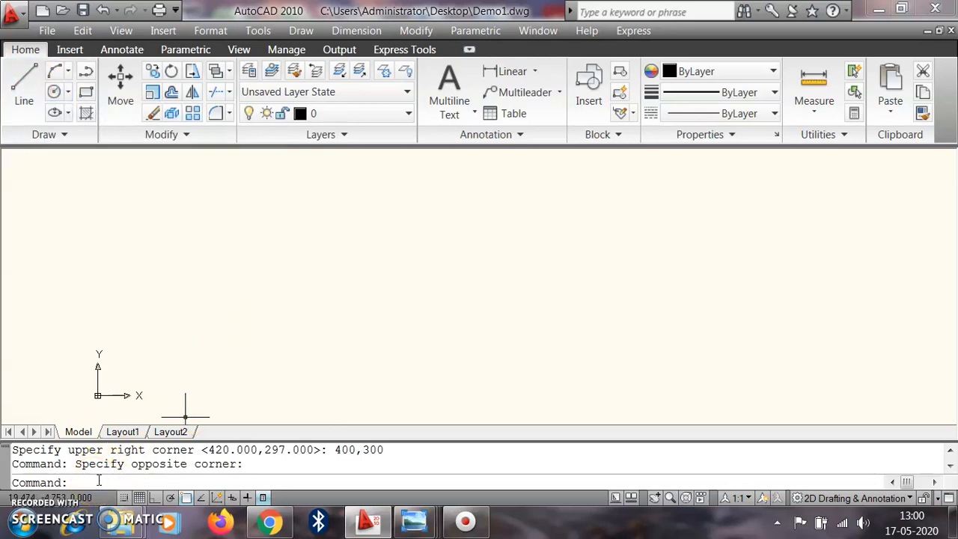
text(line)
key(Return)
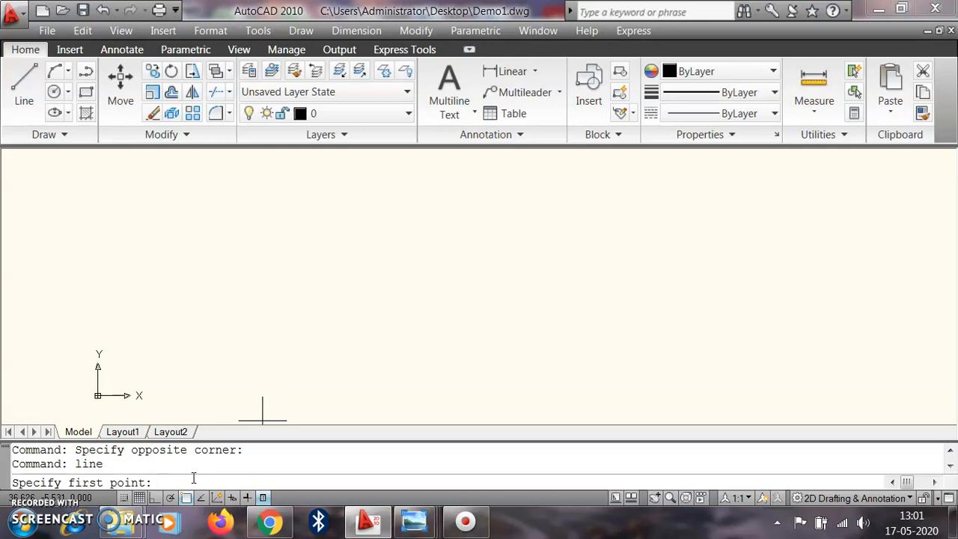
text(0,0)
key(Return)
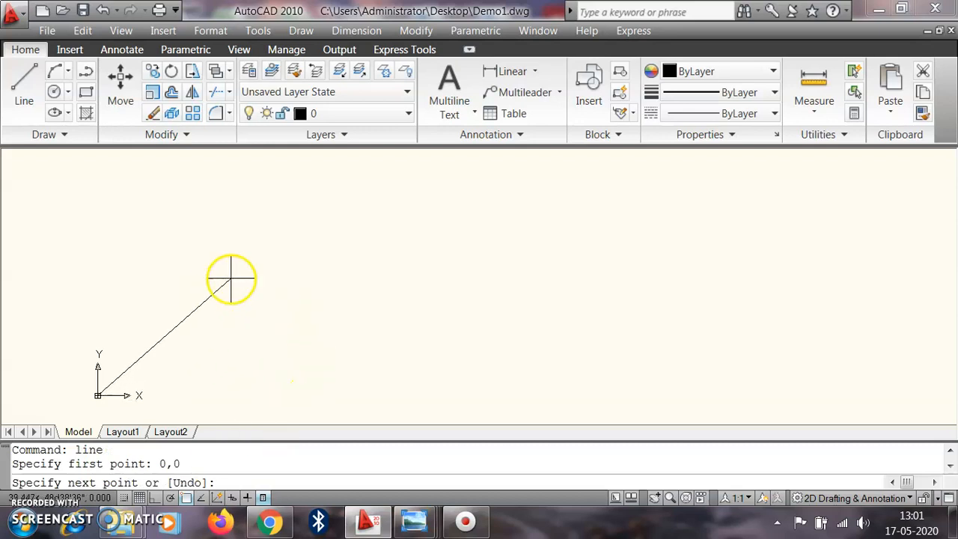
scroll(103, 395, up, 5)
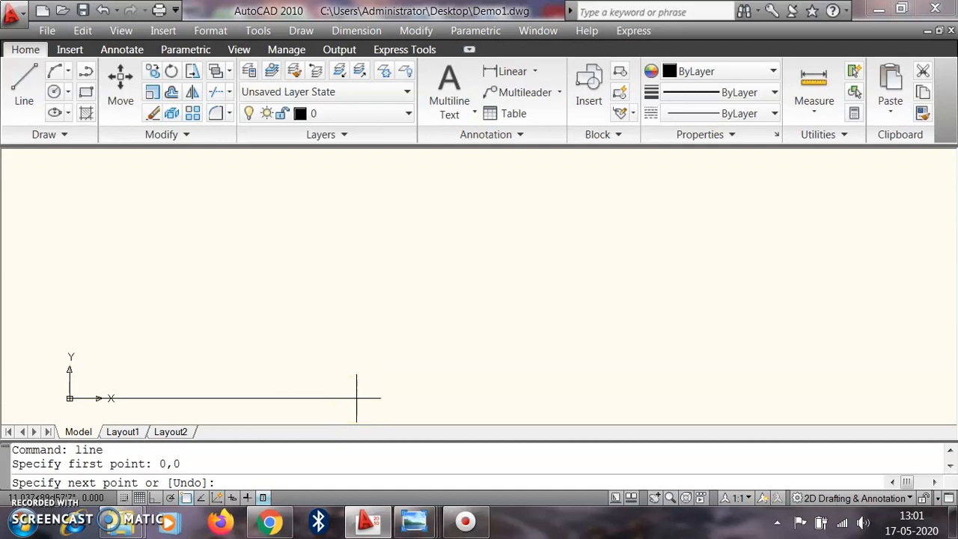
click(231, 481)
text(10,0)
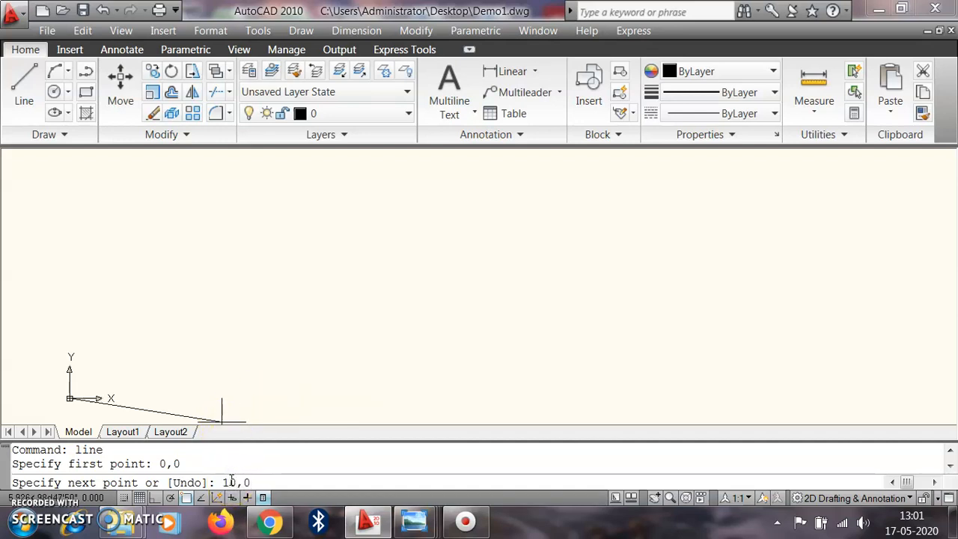
key(Return)
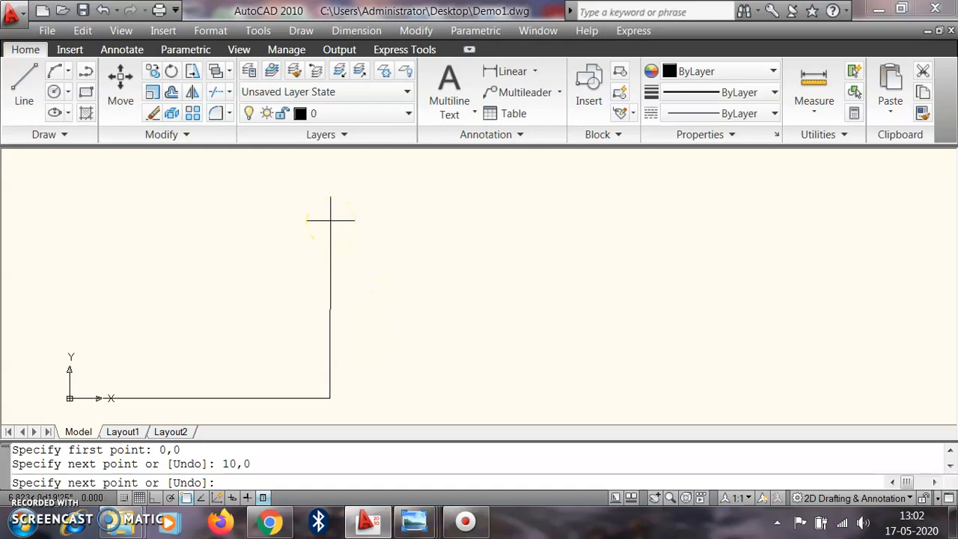
Step: Continue the line through 10,10 and 0,10 back to 0,0 to complete the square, and end the command
click(222, 479)
text(10,10)
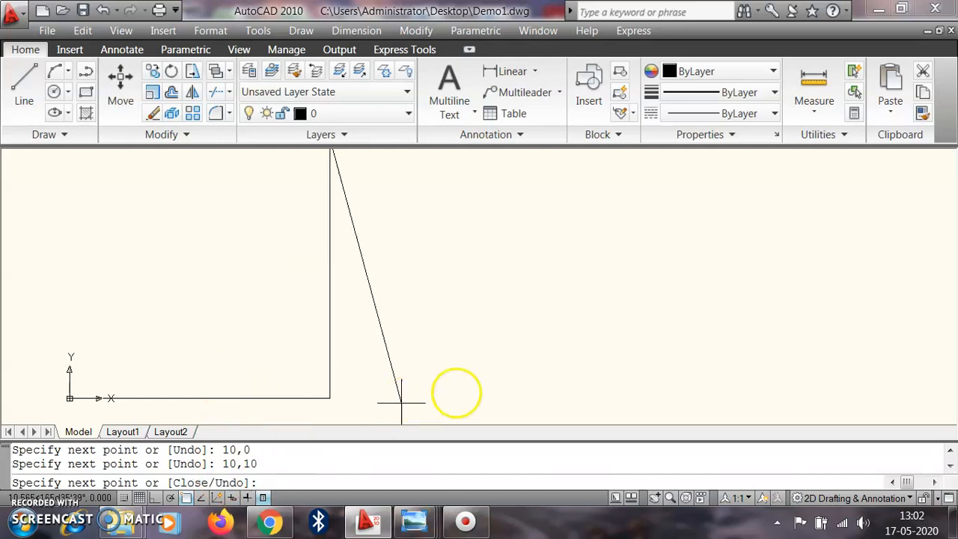
scroll(472, 381, down, 2)
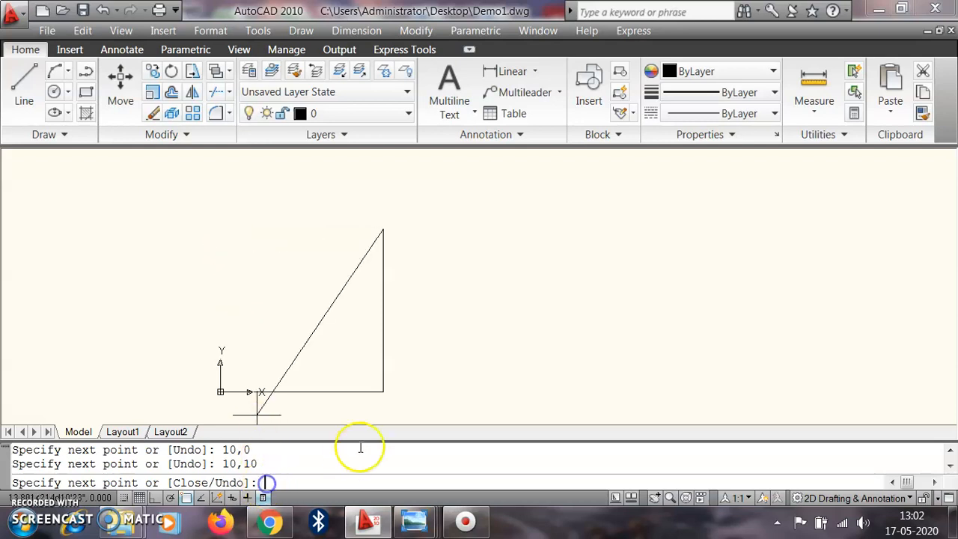
text(0,10)
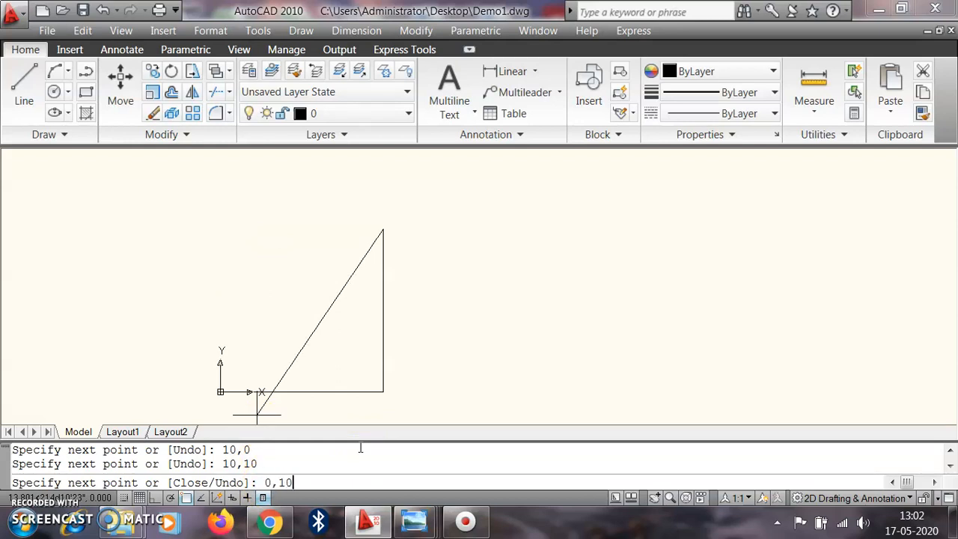
key(Return)
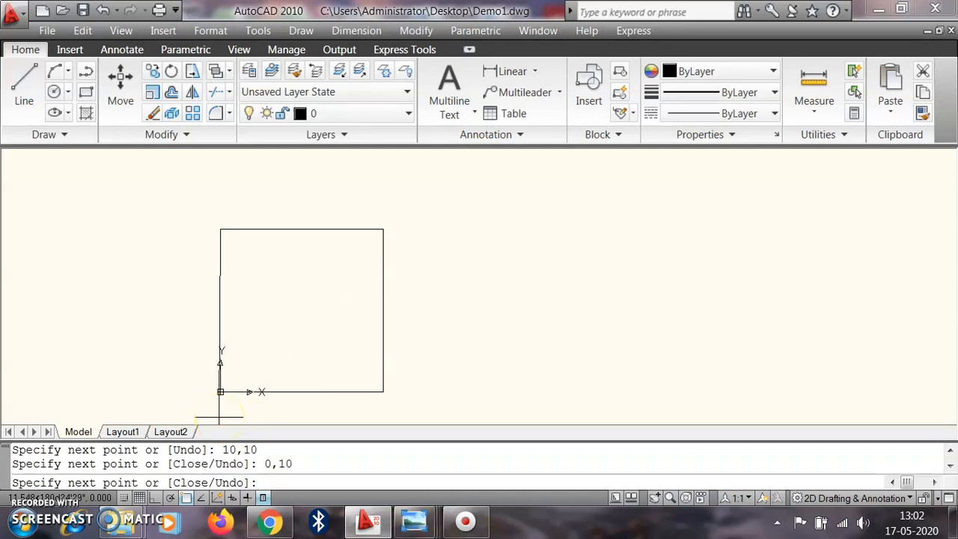
click(267, 484)
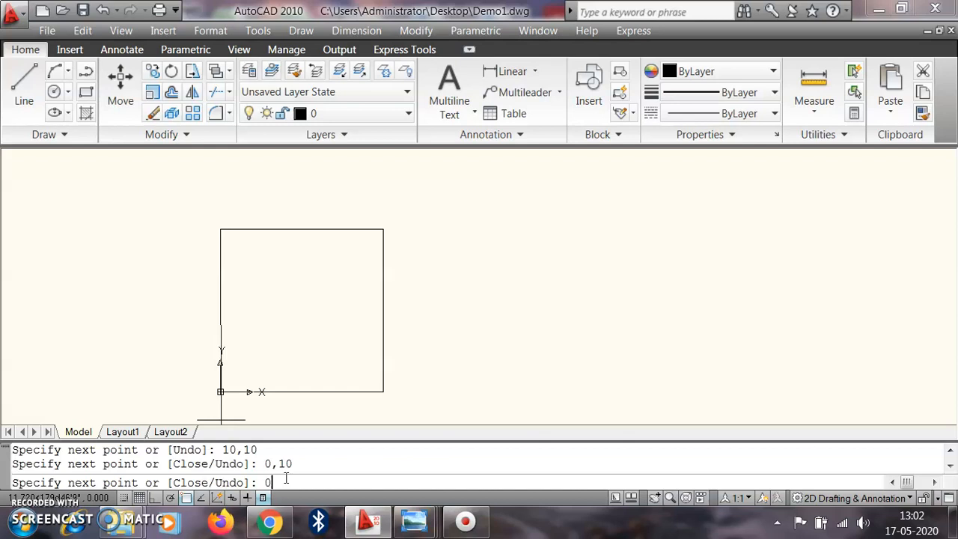
key(Return)
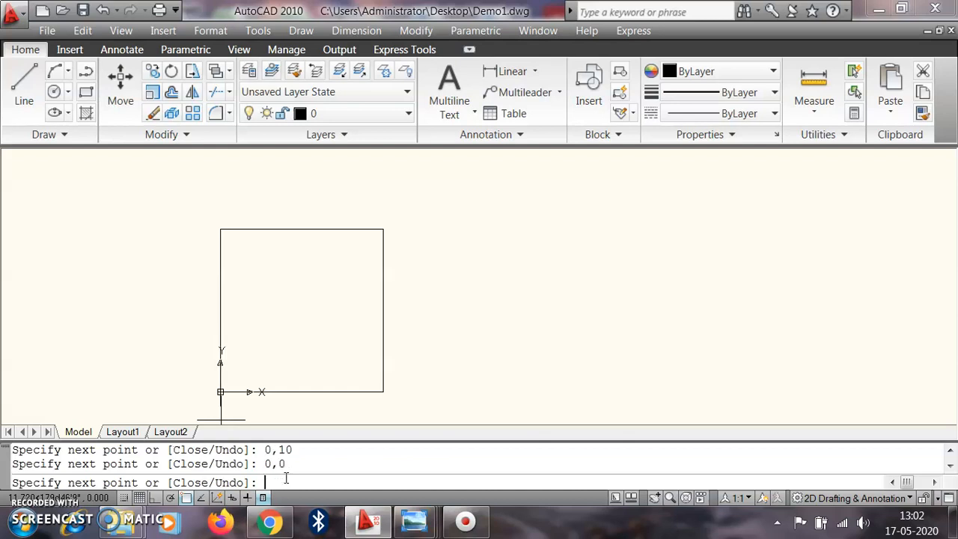
key(Return)
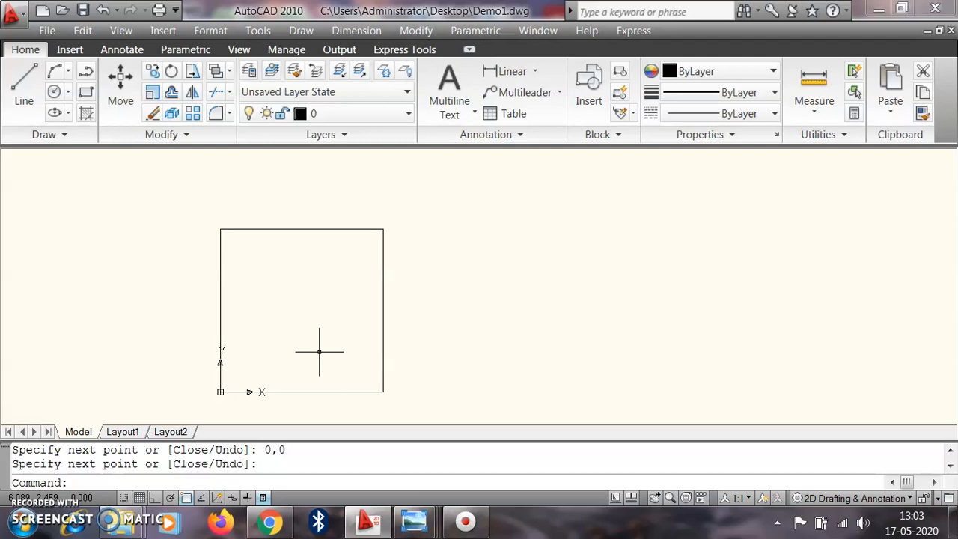
Step: Start an aligned dimension and limit the running object snap modes to Endpoint only
click(357, 31)
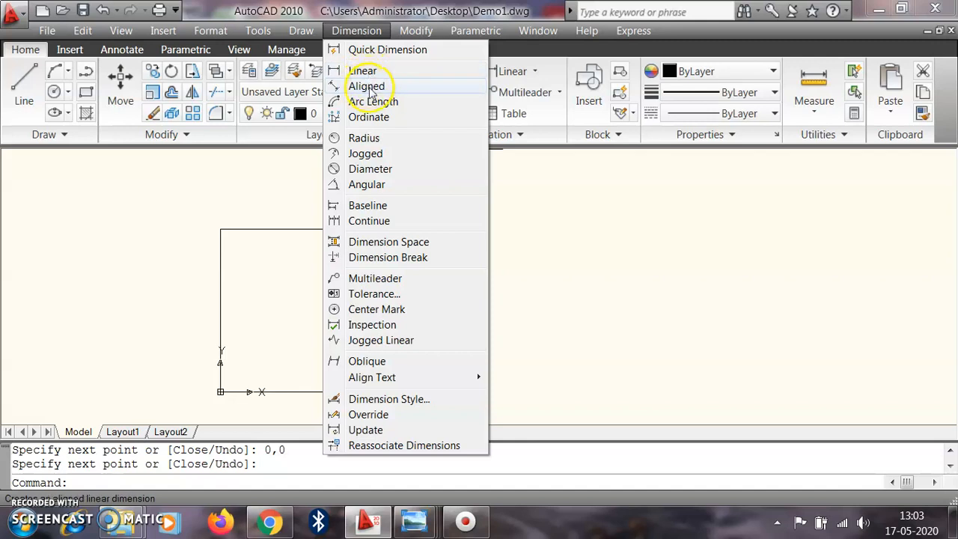
click(368, 87)
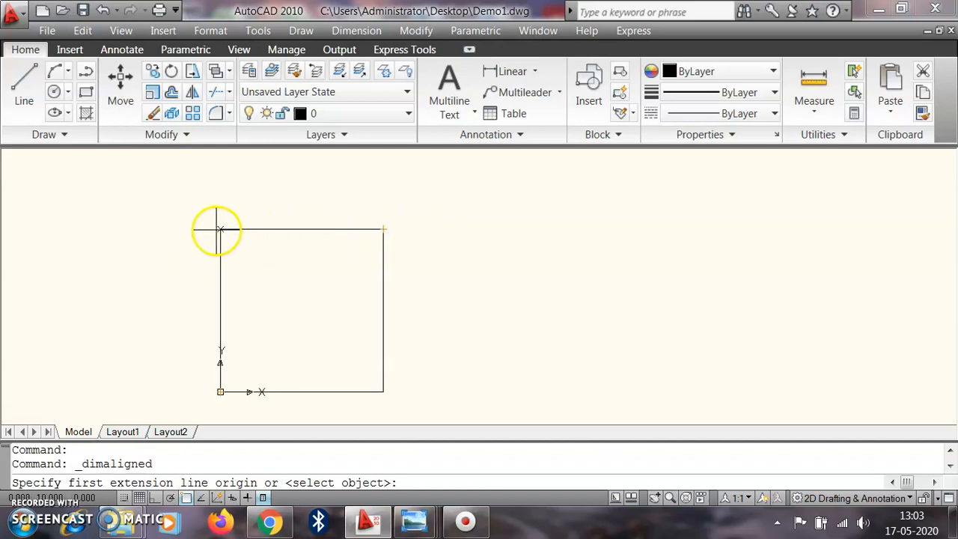
right_click(186, 498)
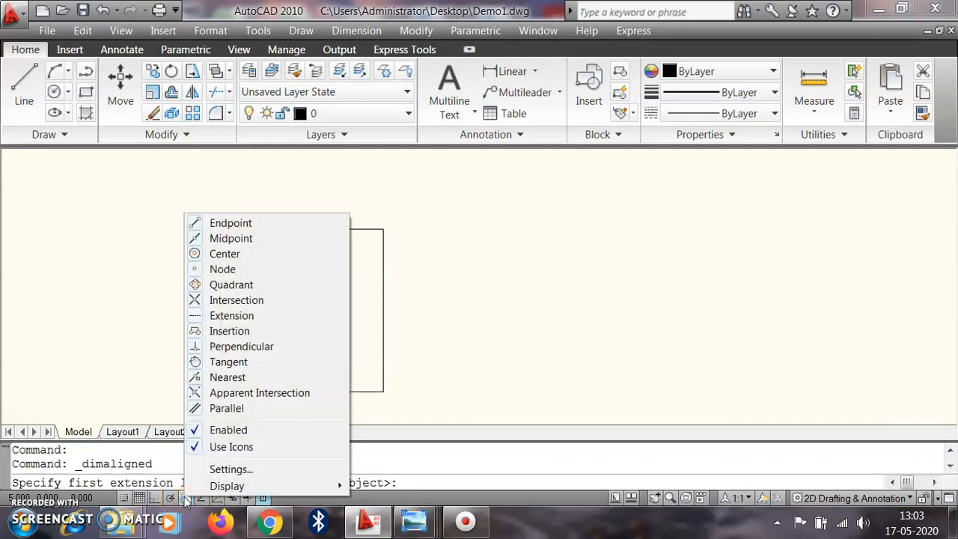
click(236, 474)
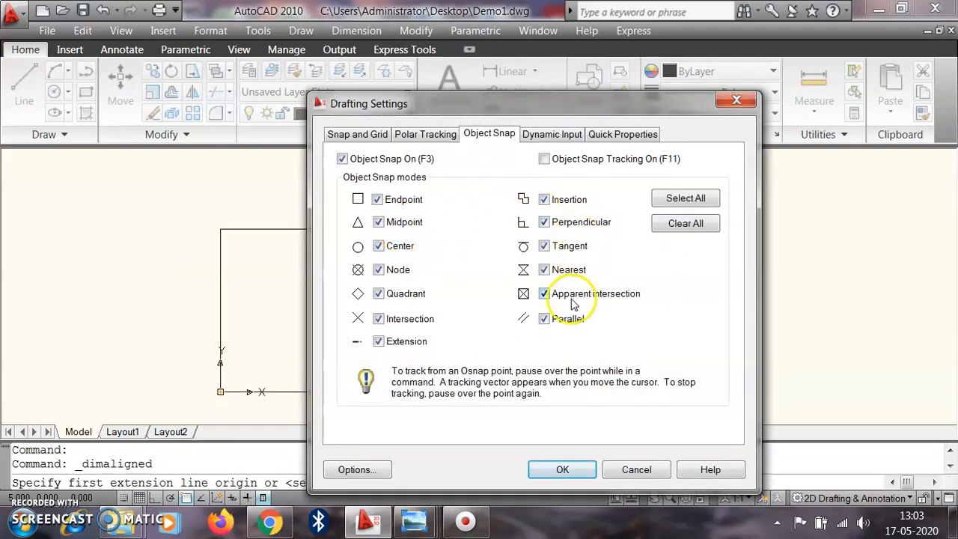
click(683, 223)
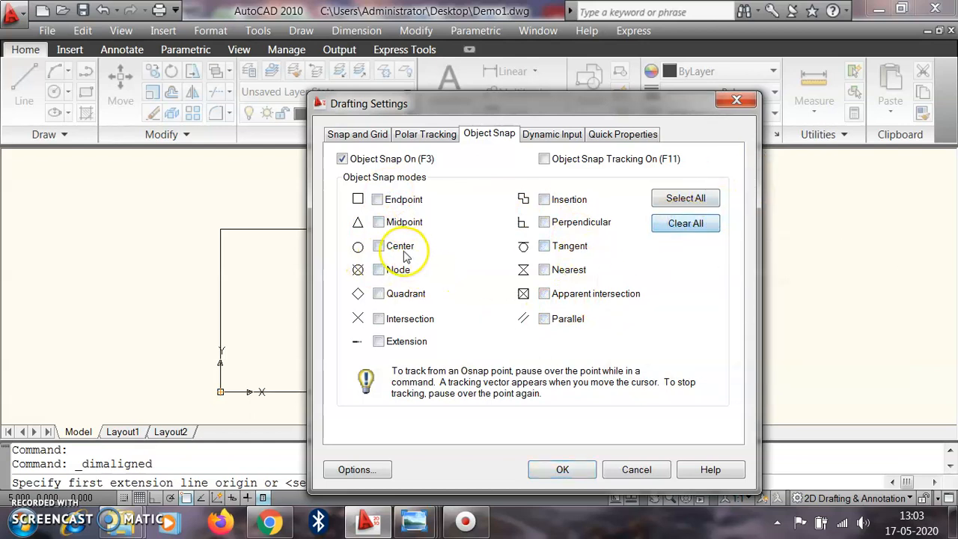
click(377, 201)
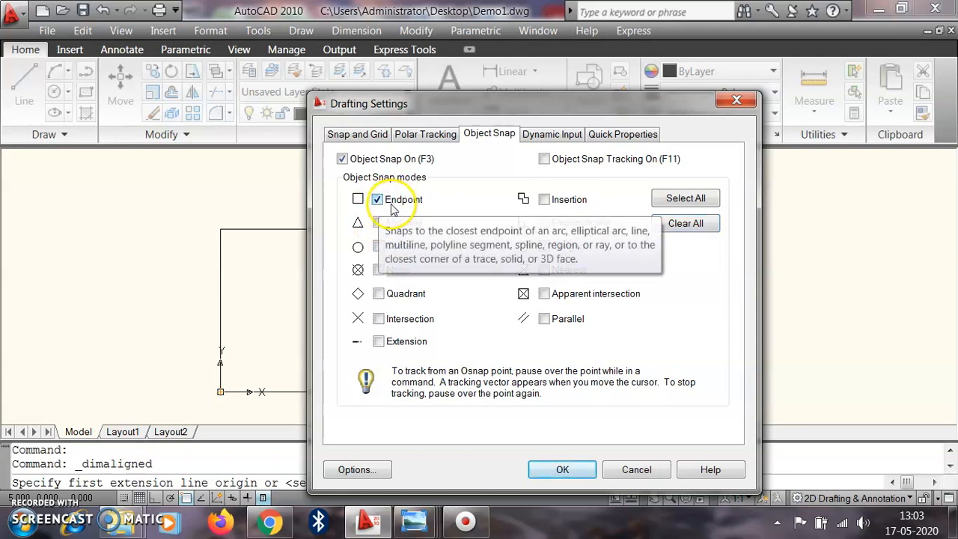
click(563, 471)
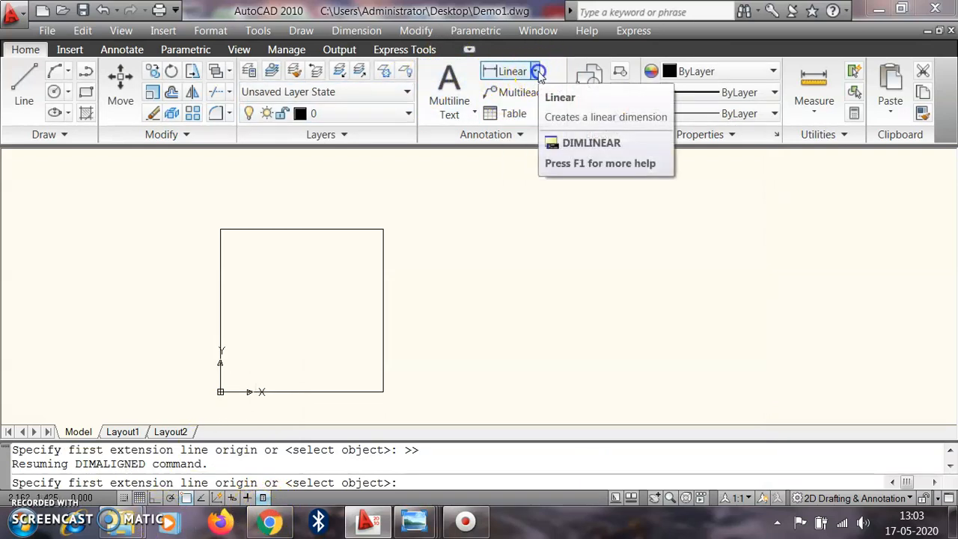
Step: Add an aligned dimension between the endpoints of the square's top edge, placing the dimension line above it
click(536, 71)
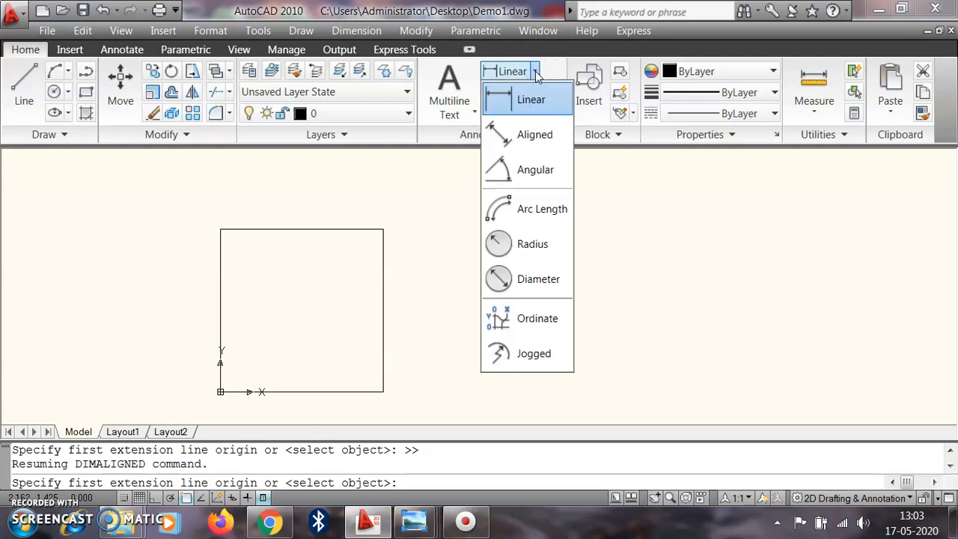
click(536, 136)
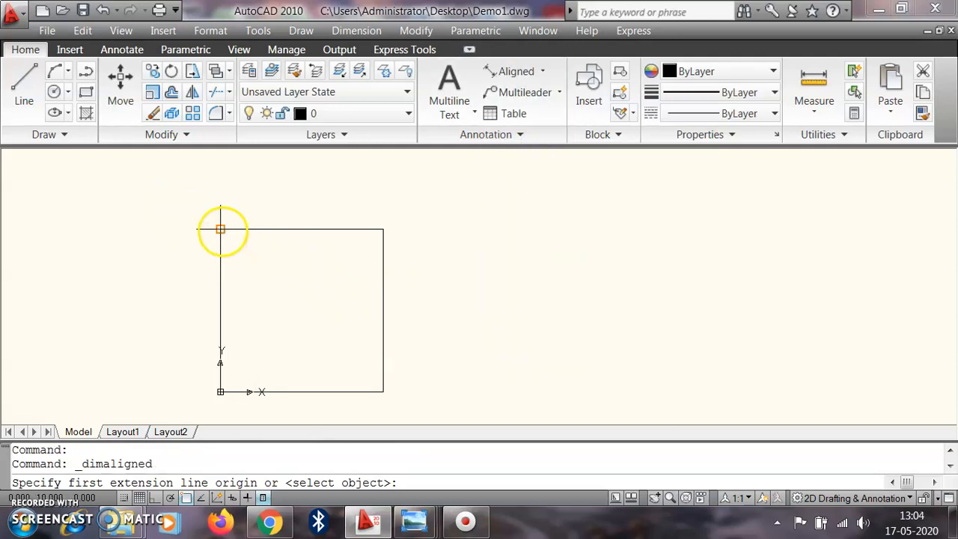
click(220, 229)
click(383, 228)
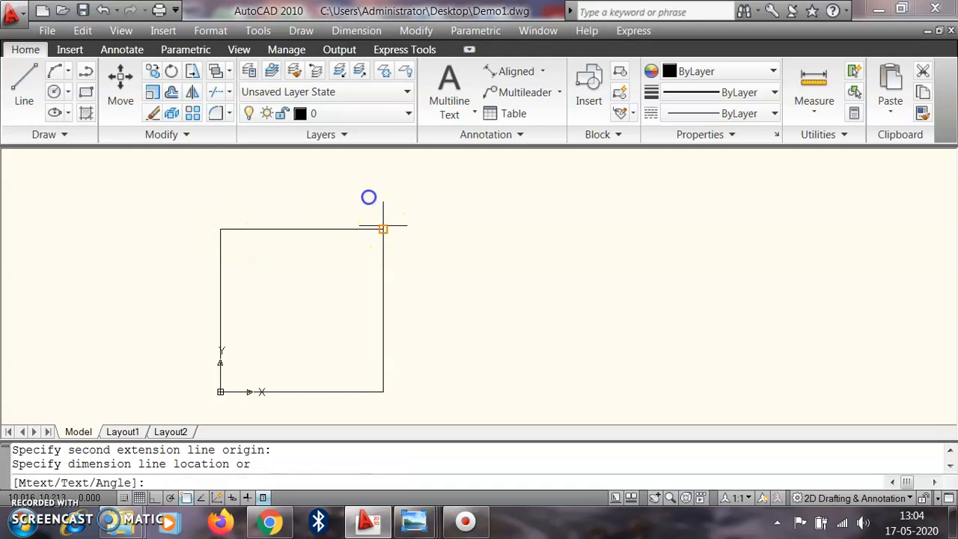
click(368, 197)
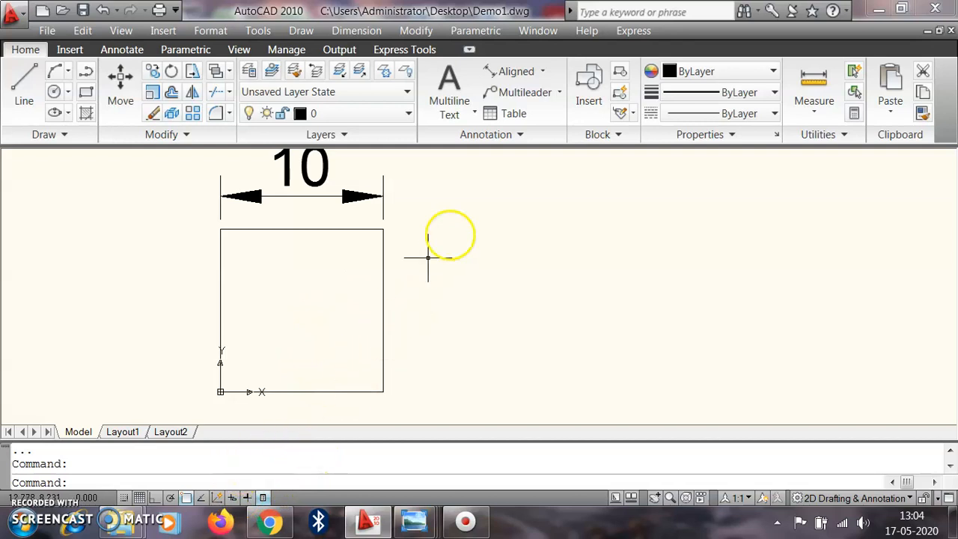
Step: Add an angular dimension between the square's top and right edges, placing its arc inside the square
click(544, 71)
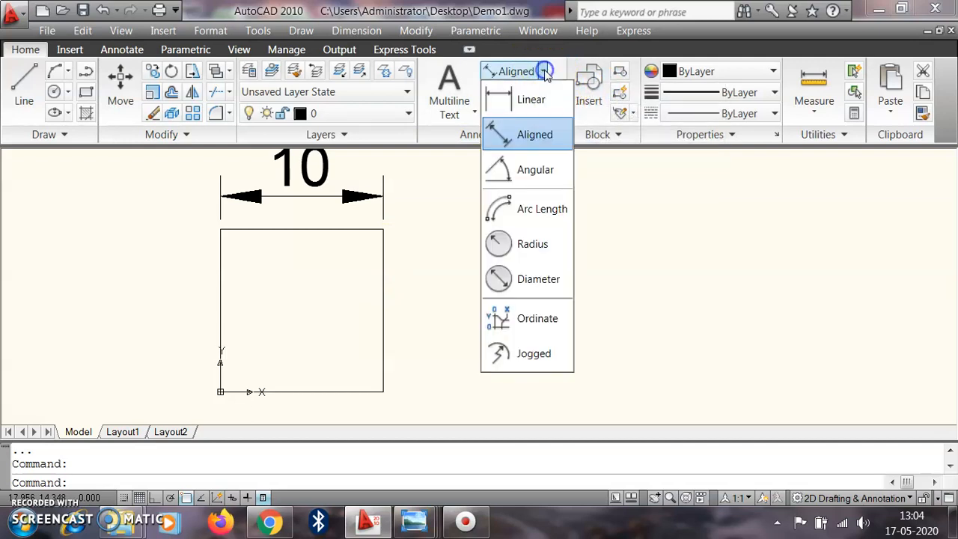
click(528, 170)
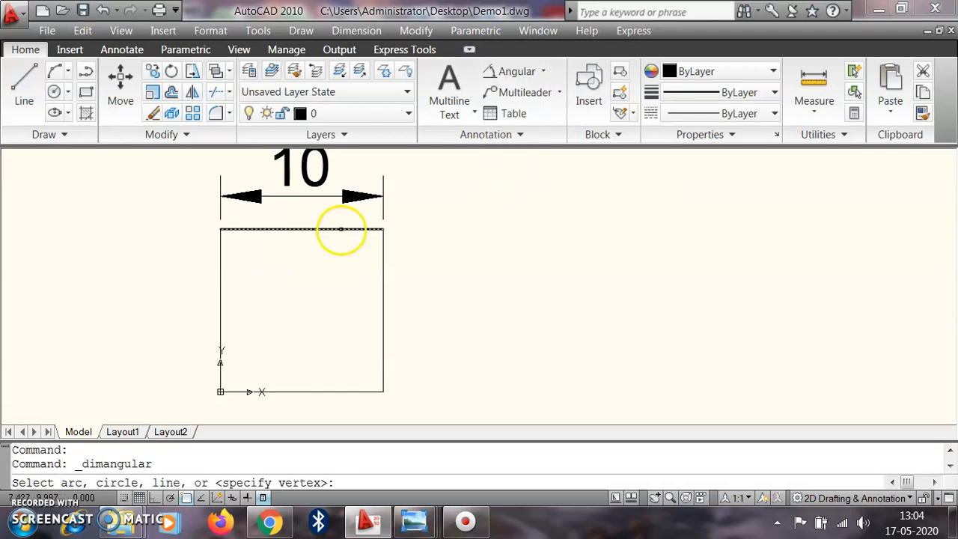
click(341, 228)
click(382, 265)
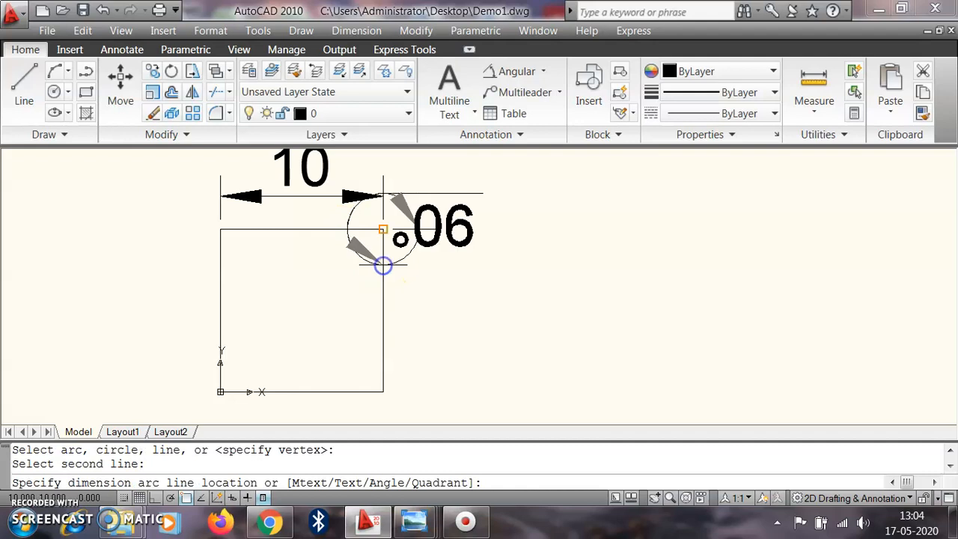
click(320, 307)
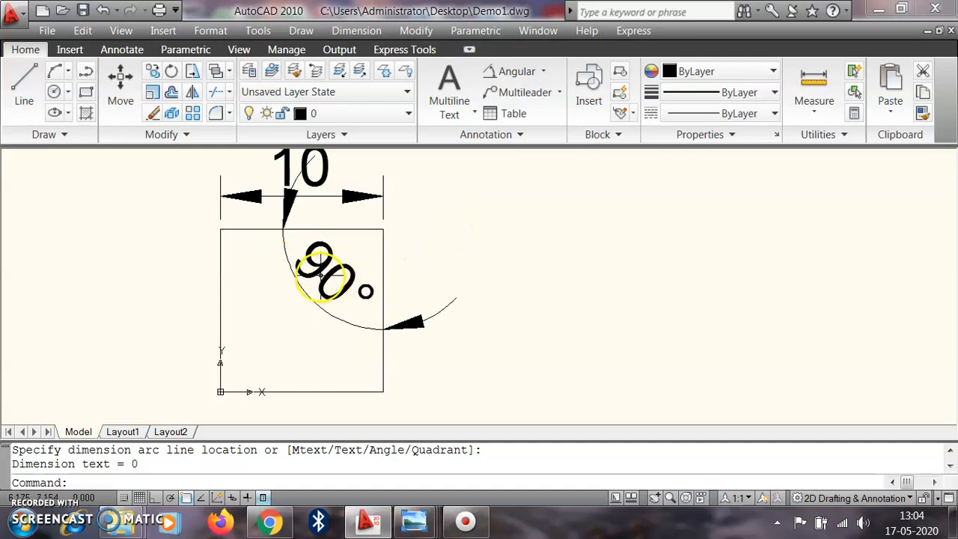
click(320, 260)
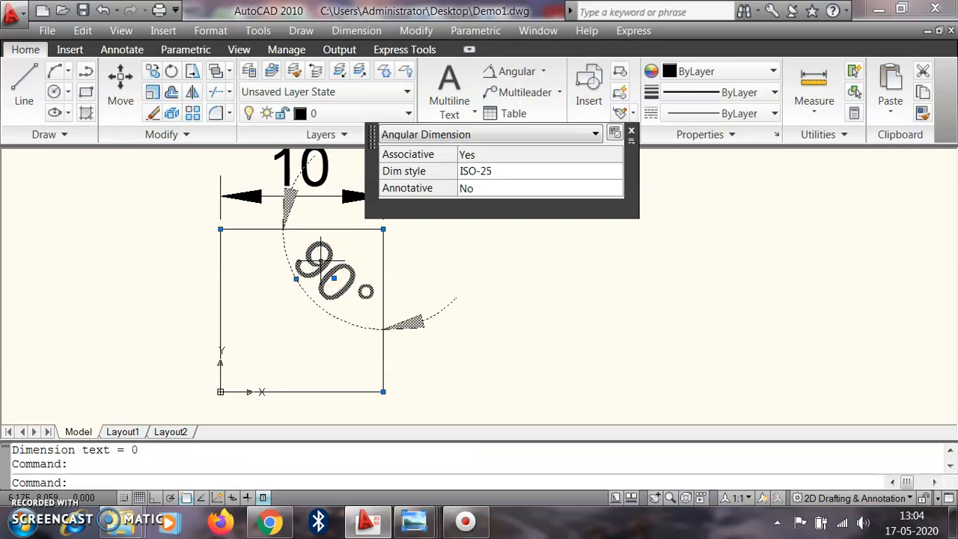
key(Escape)
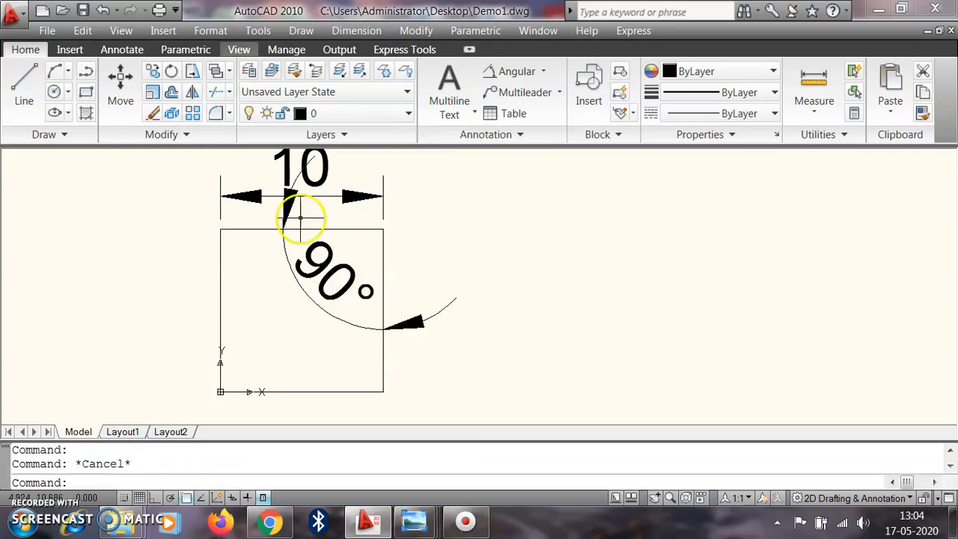
Step: Modify the ISO-25 dimension style's linear units to Decimal format, 0.000 precision and a period as decimal separator
click(211, 31)
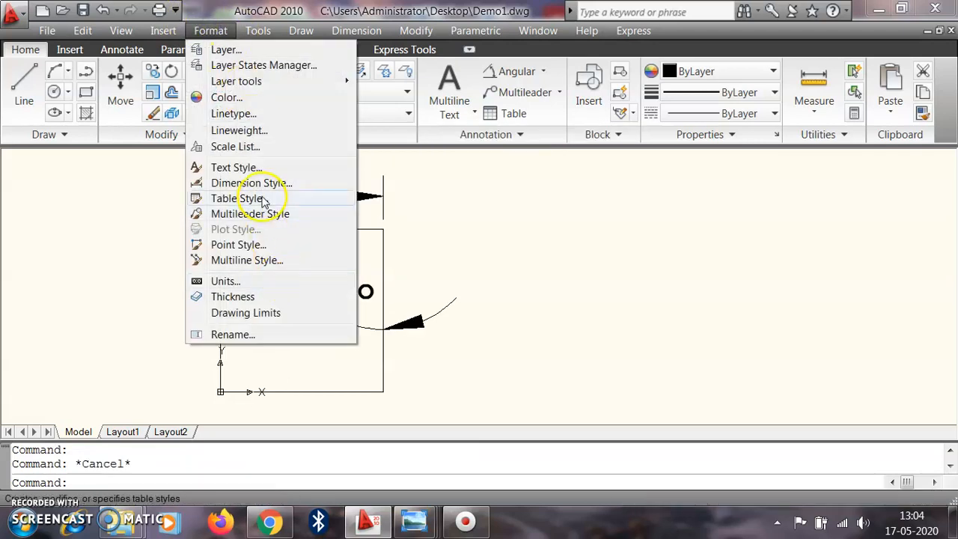
click(262, 184)
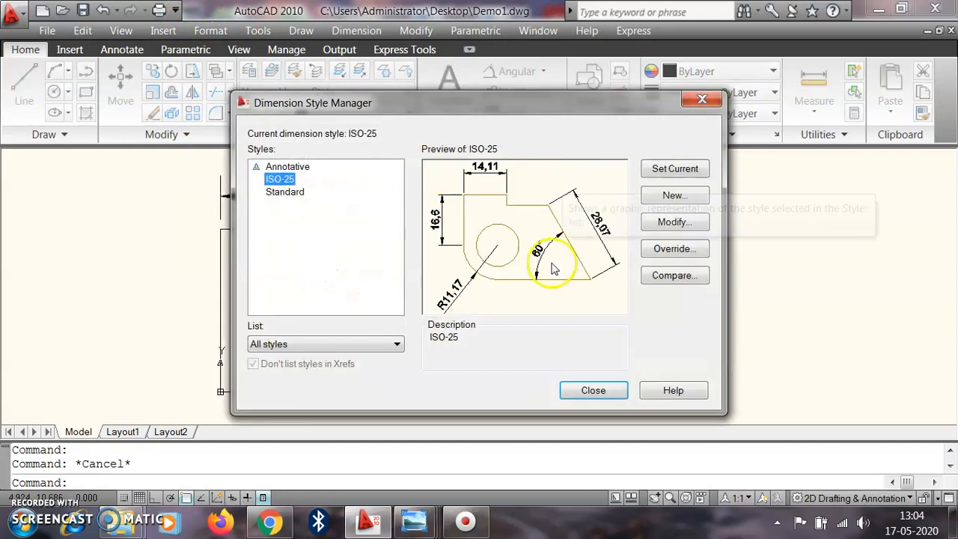
click(678, 224)
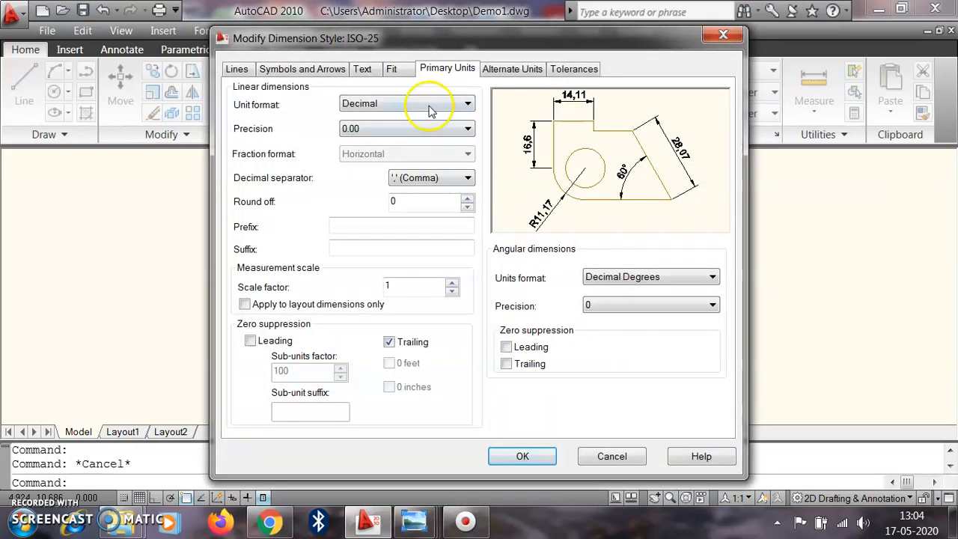
click(430, 105)
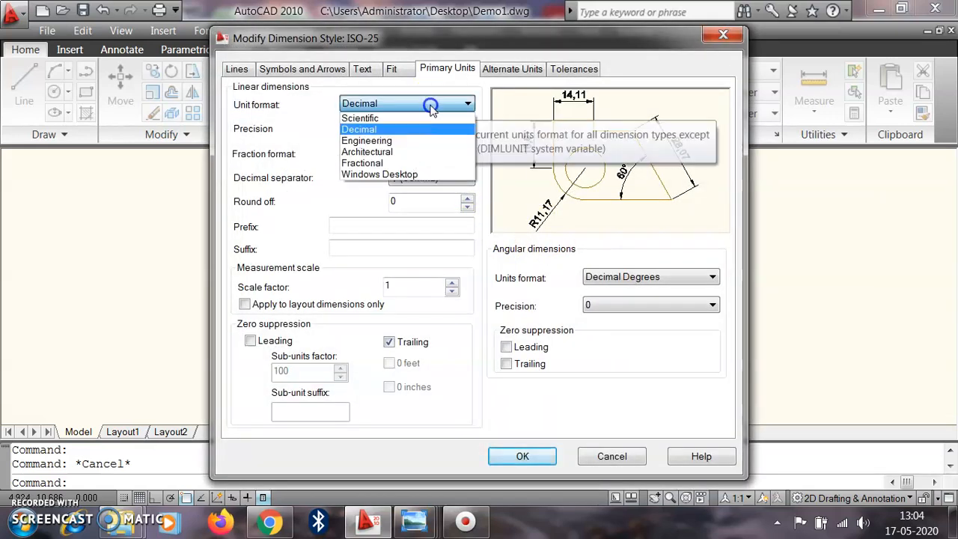
click(400, 128)
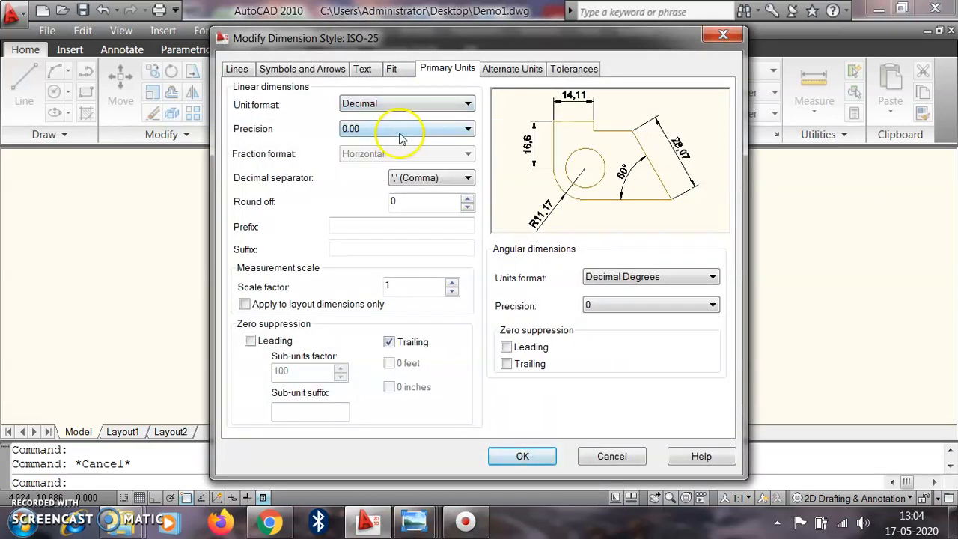
click(401, 135)
click(381, 178)
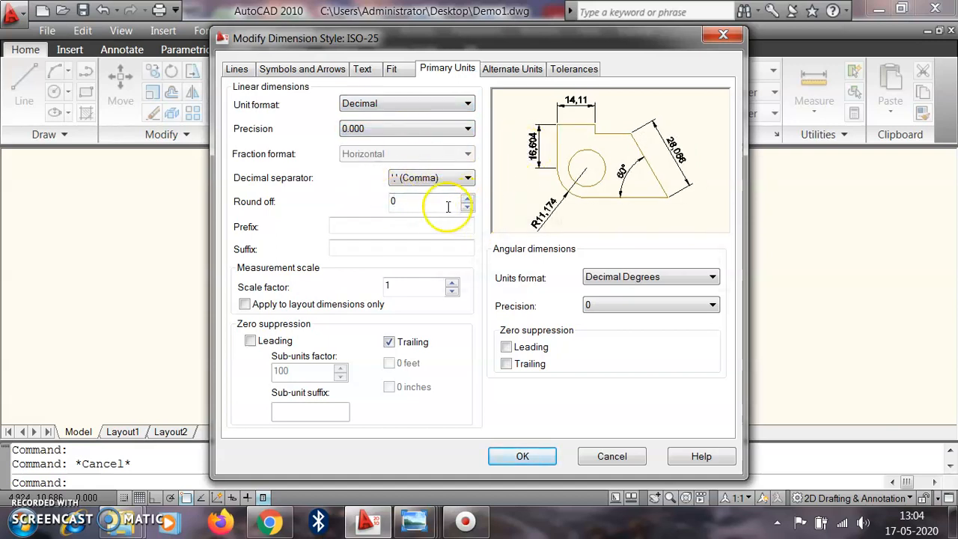
click(454, 184)
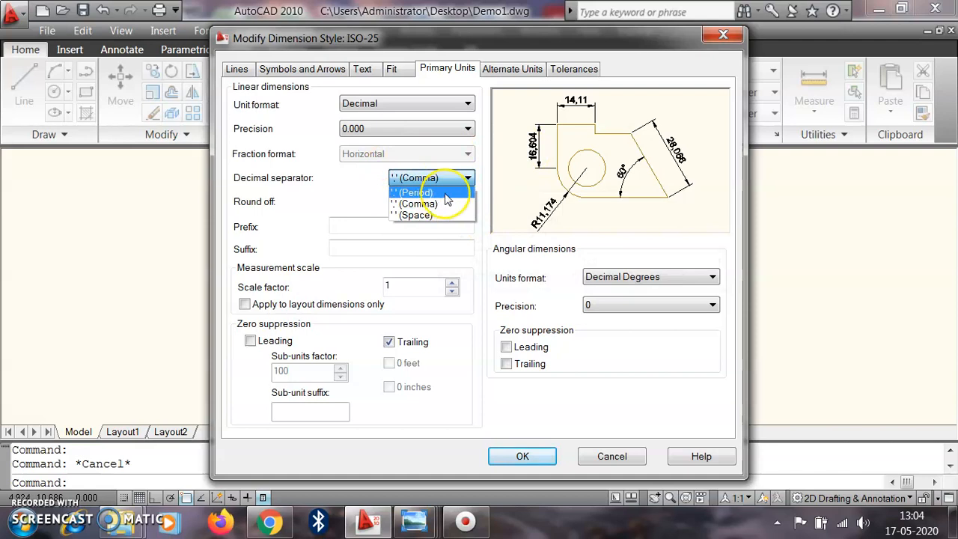
click(446, 193)
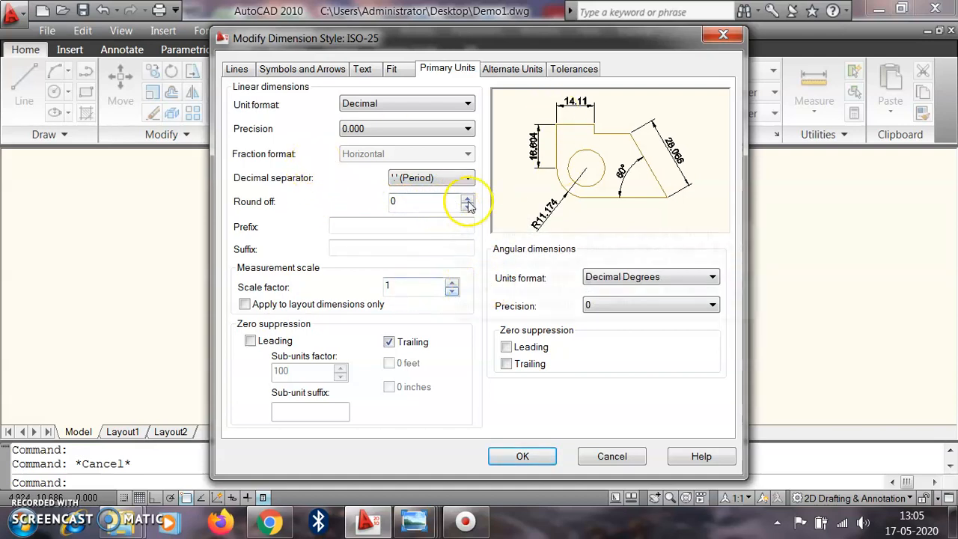
Step: Set the style's angular dimensions to Degrees Minutes Seconds with a precision of 0d00'00"
click(669, 277)
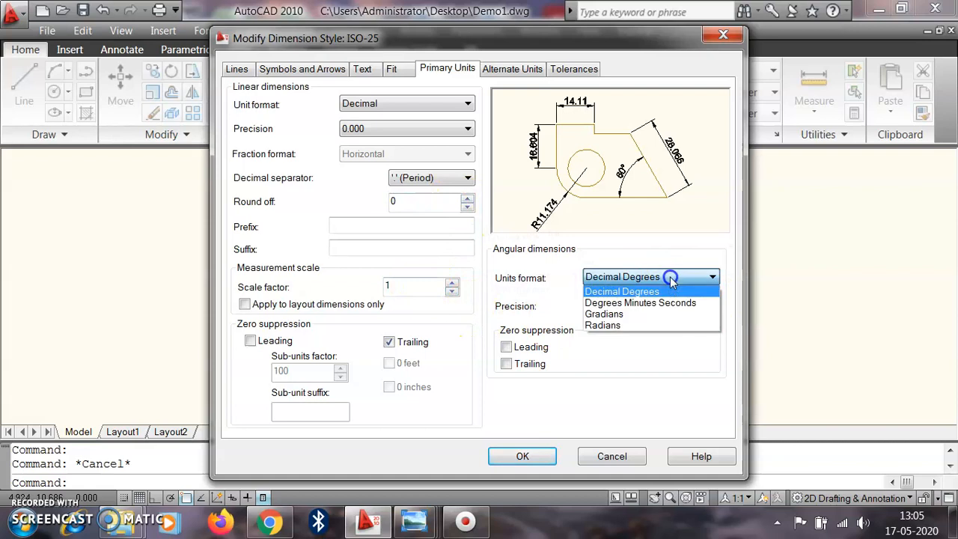
click(659, 302)
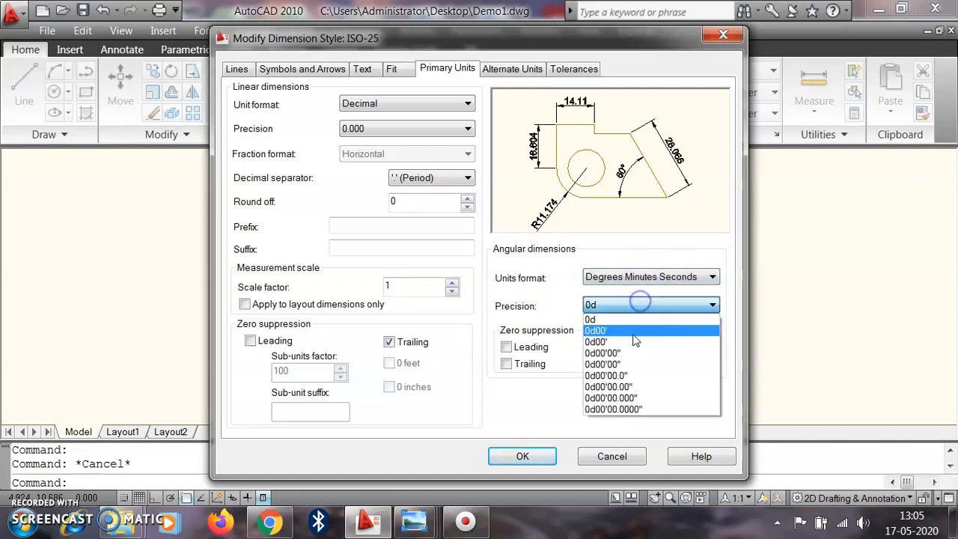
click(627, 349)
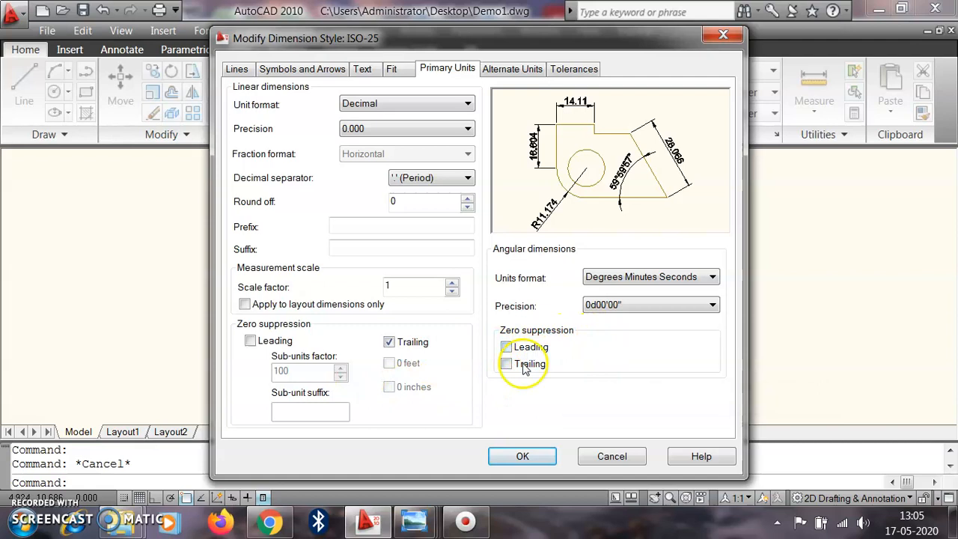
Step: Set the dimension text color to Red and the text height to 0.5
click(366, 70)
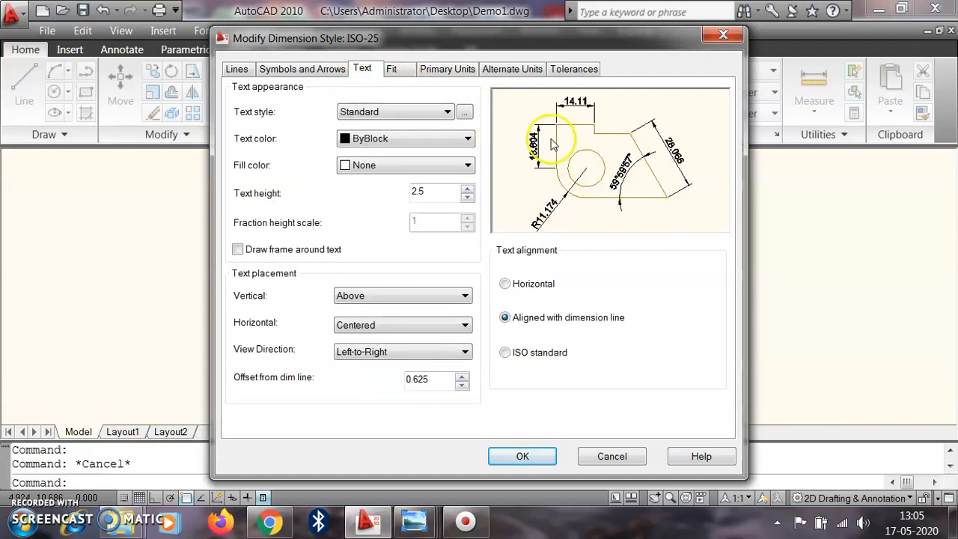
click(411, 141)
click(391, 182)
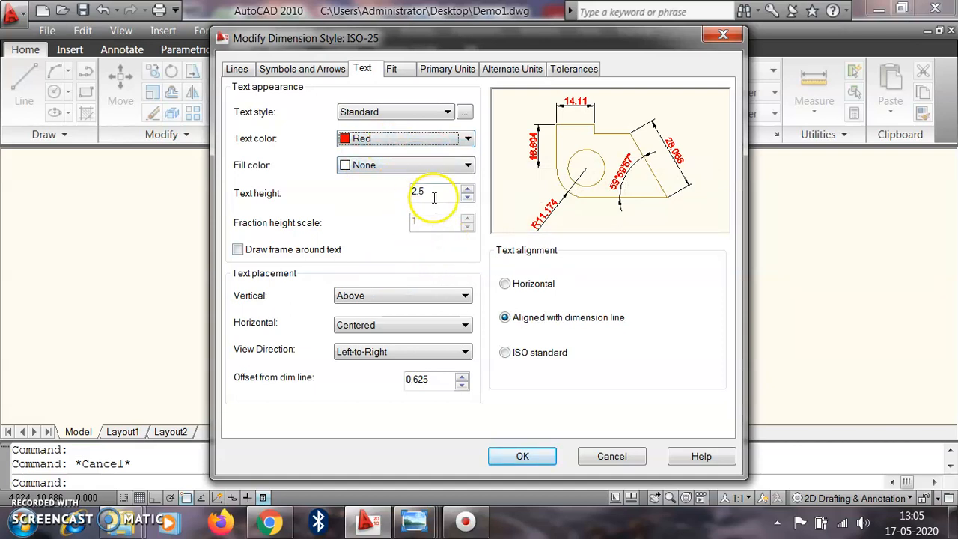
drag(434, 193, 393, 194)
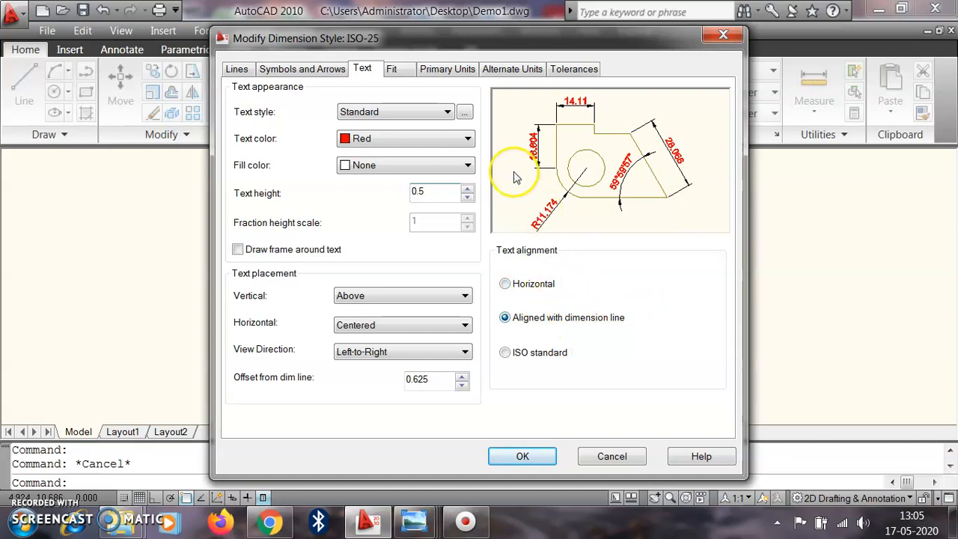
Step: Set the dimension style's arrow size to 0.5
click(436, 69)
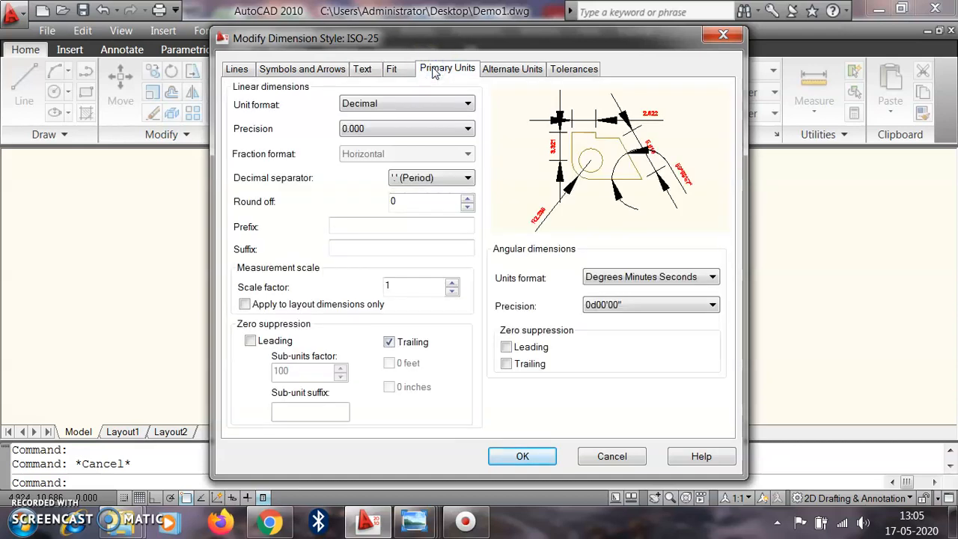
click(524, 67)
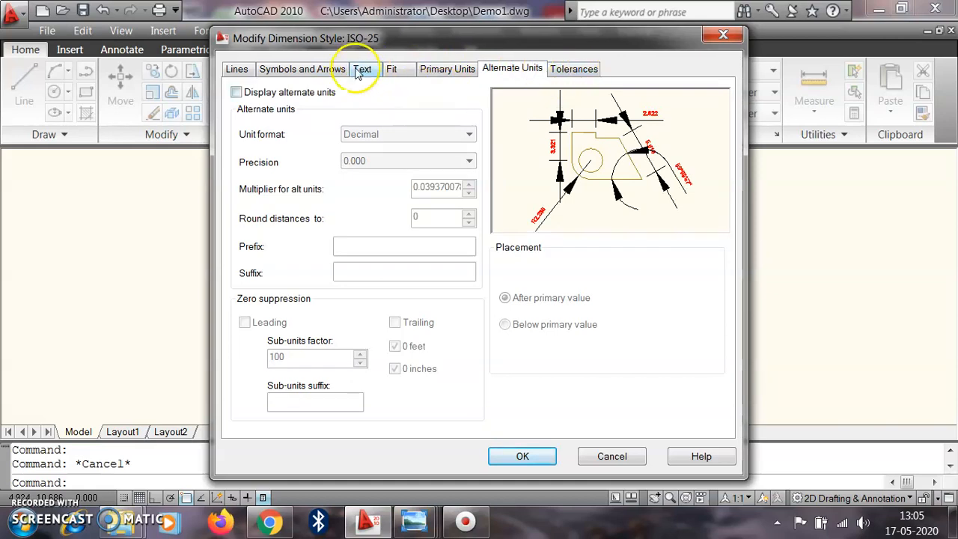
click(303, 73)
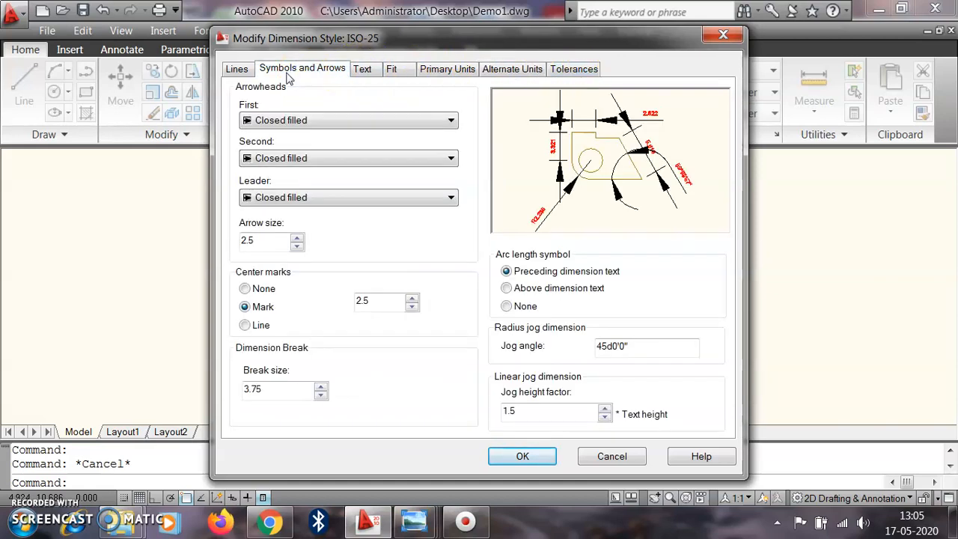
drag(284, 243, 217, 247)
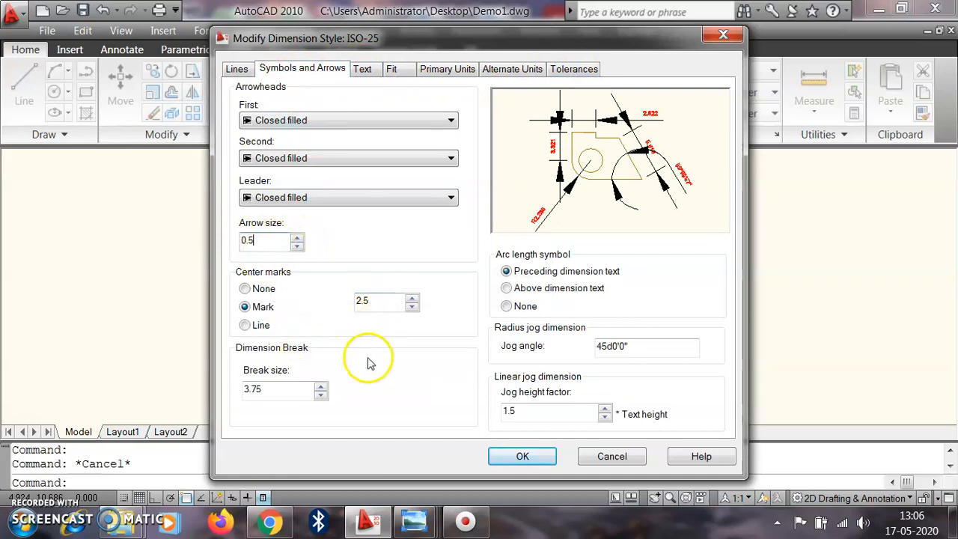
Step: Apply the modified ISO-25 dimension style and close the dimension style manager to return to the drawing
click(237, 69)
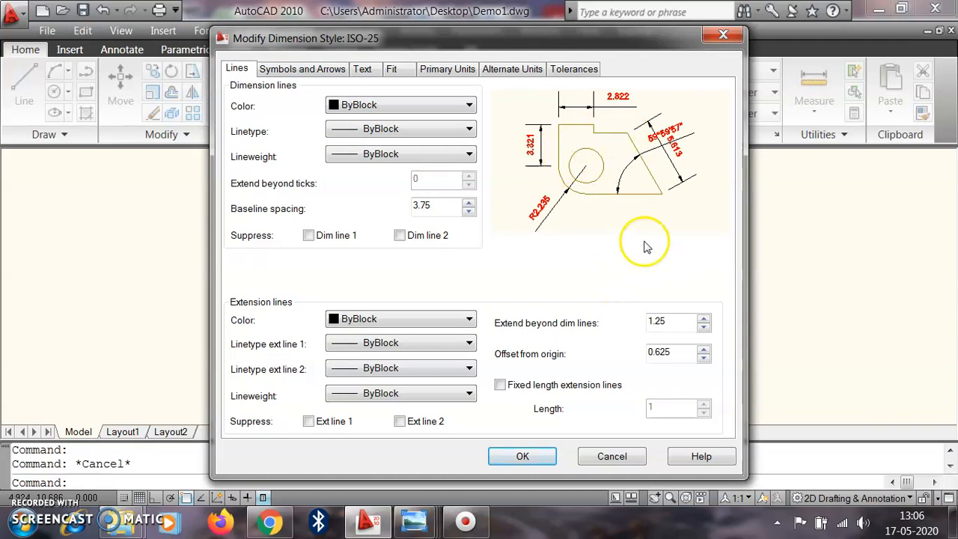
click(527, 457)
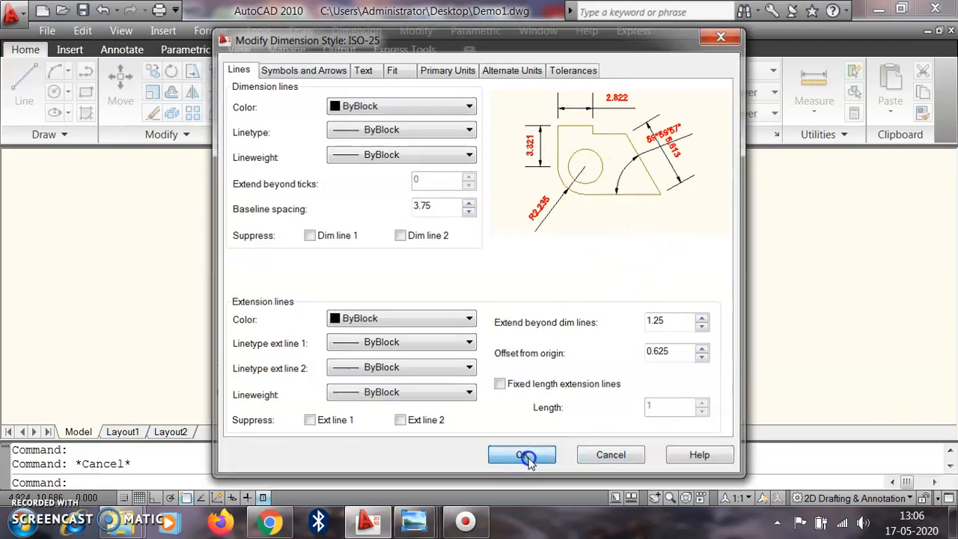
click(580, 390)
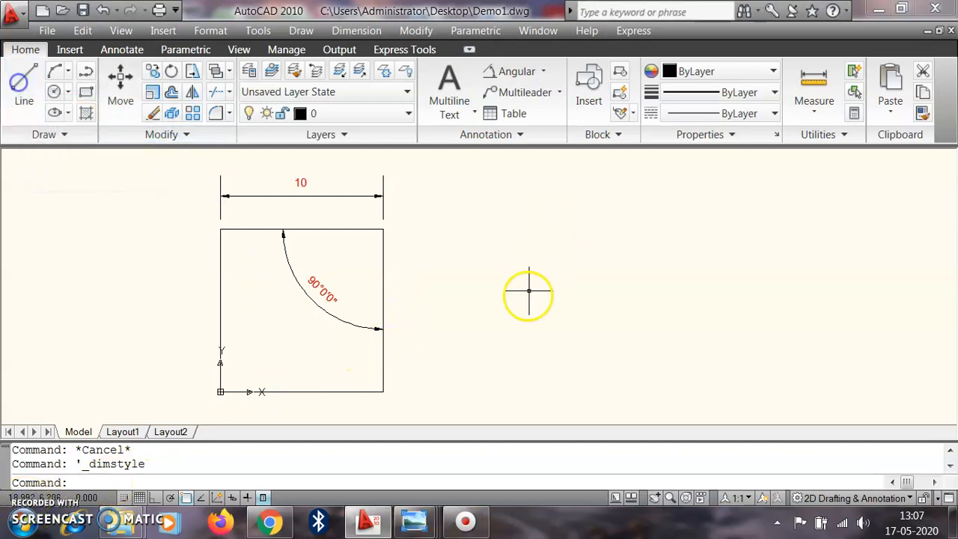
click(442, 326)
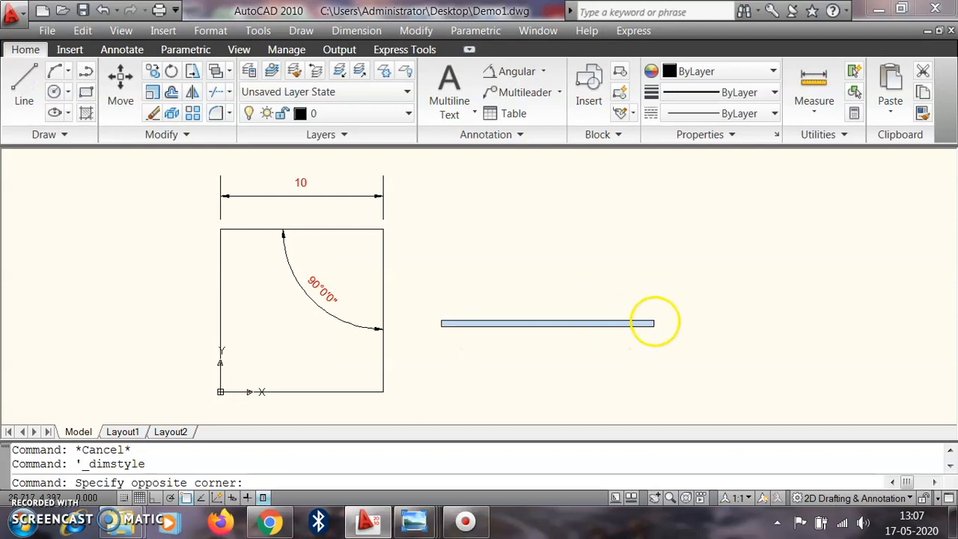
key(Escape)
click(24, 82)
click(463, 322)
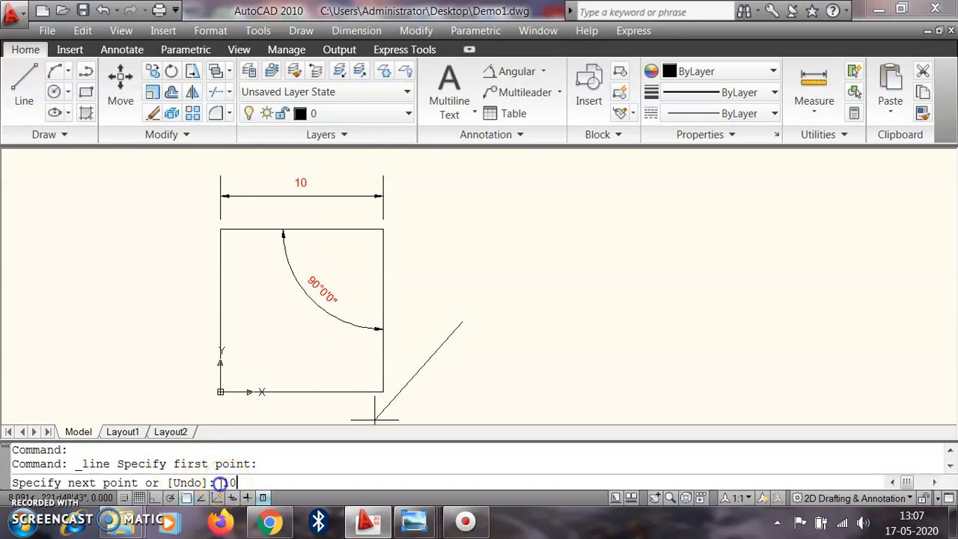
click(255, 485)
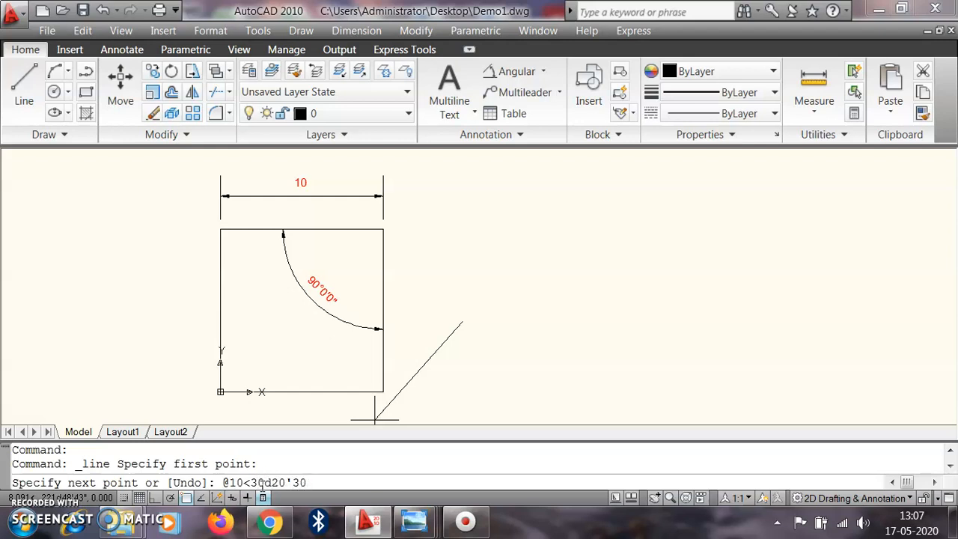
key(Return)
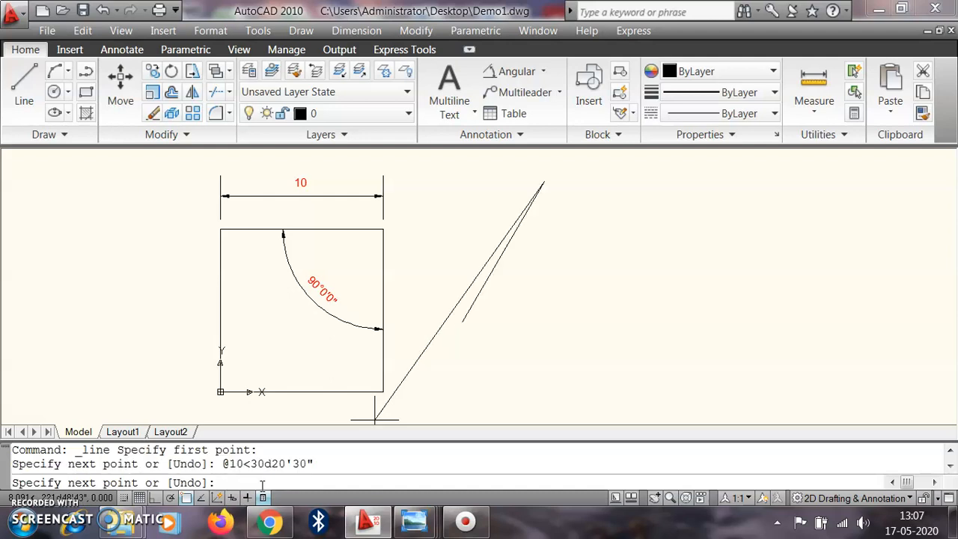
key(Return)
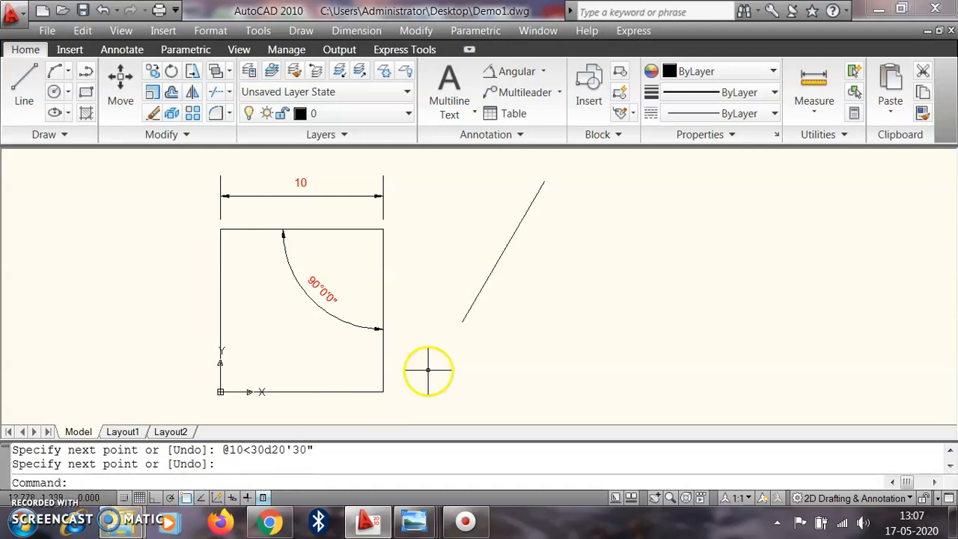